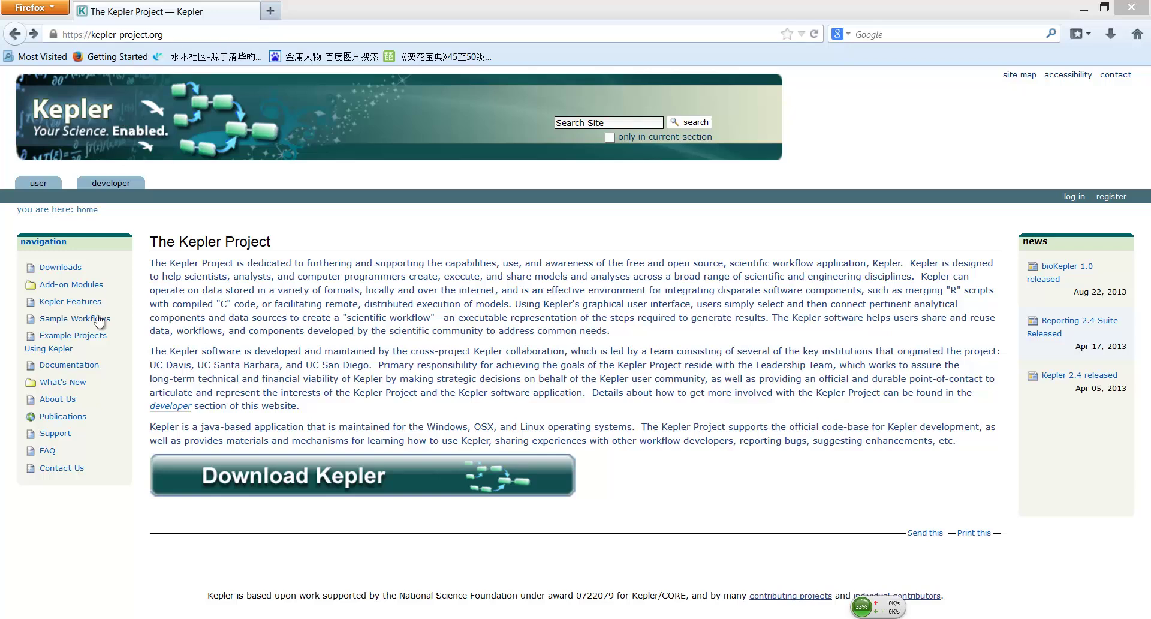
# Open the Kepler Downloads page from the Download Kepler banner on kepler-project.org.
pyautogui.click(307, 478)
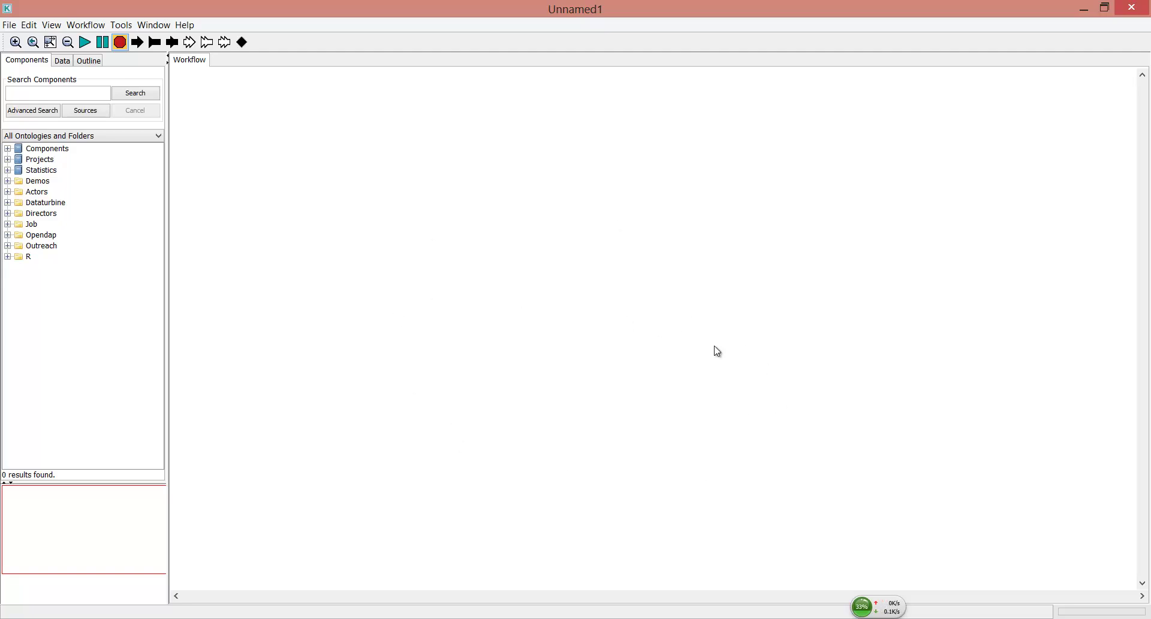
pyautogui.hotkey('ctrl', 'r')
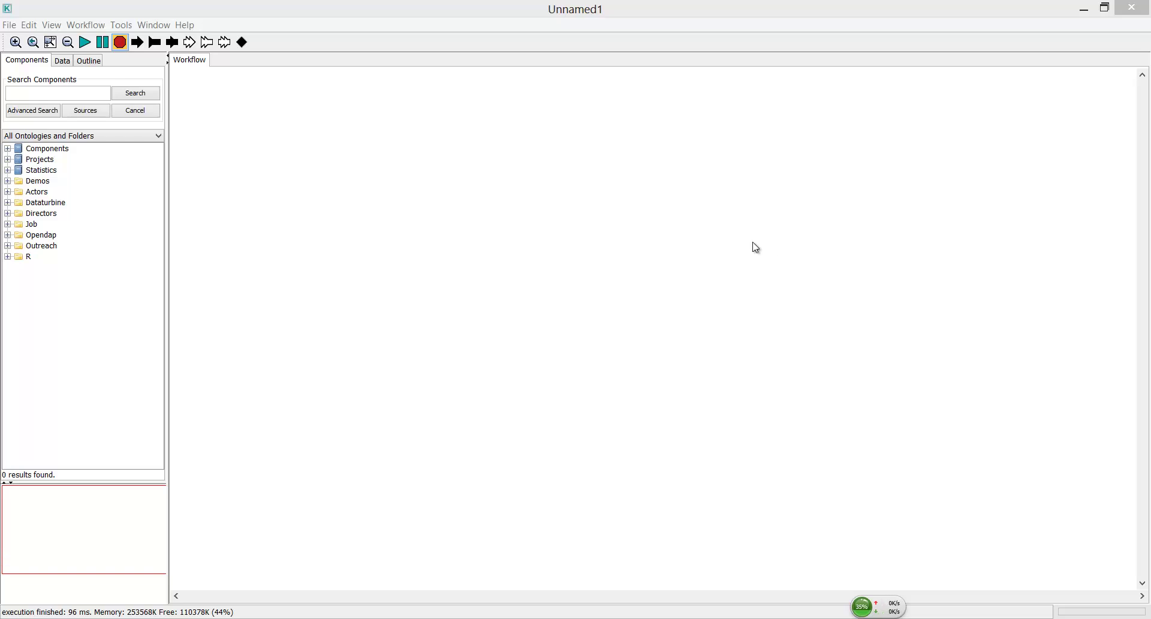
pyautogui.hotkey('ctrl', 'r')
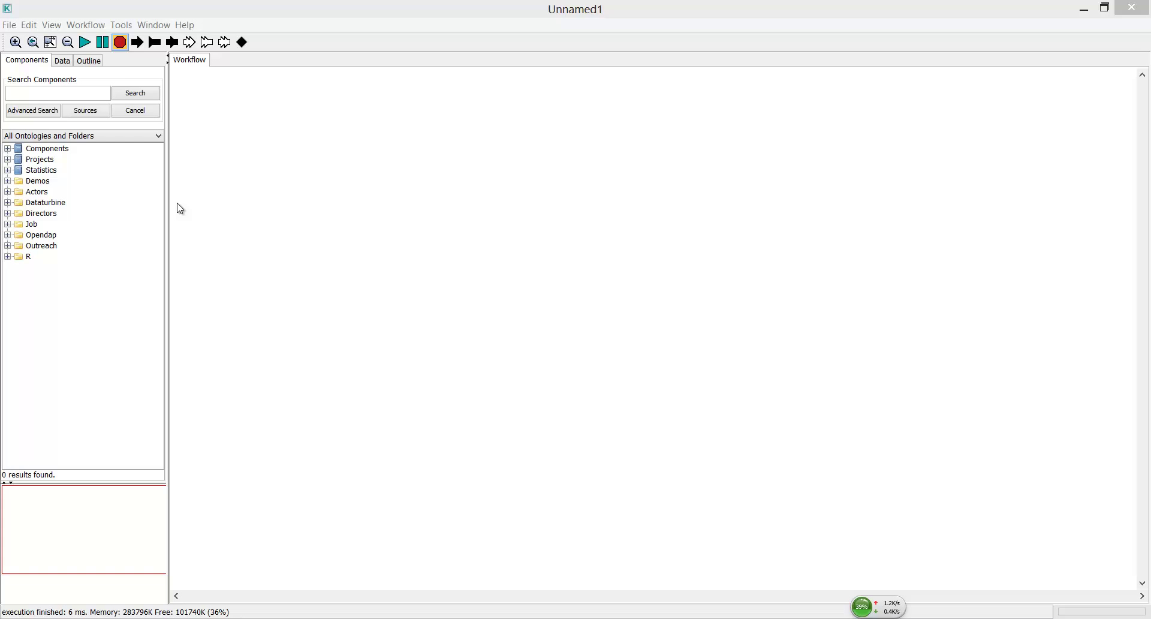
# Find an SDF Director and a RandomInteger actor in the component library and place both on the canvas.
pyautogui.click(39, 92)
pyautogui.write('director')
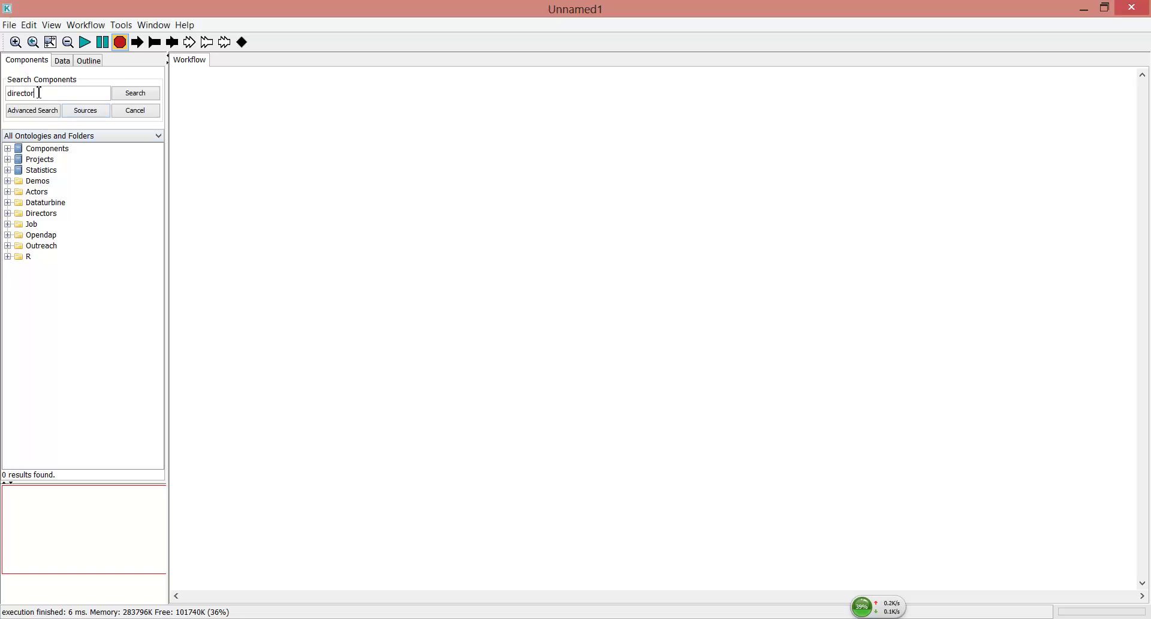
pyautogui.click(136, 95)
pyautogui.moveTo(70, 342); pyautogui.dragTo(494, 205)
pyautogui.doubleClick(57, 95)
pyautogui.write('random')
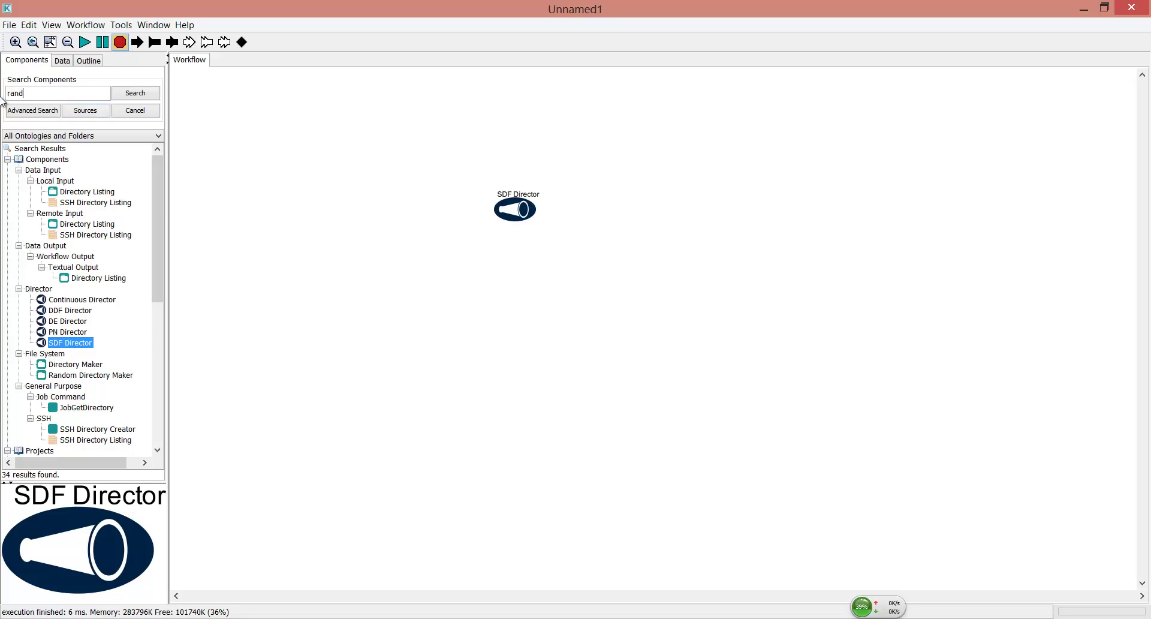
pyautogui.click(141, 94)
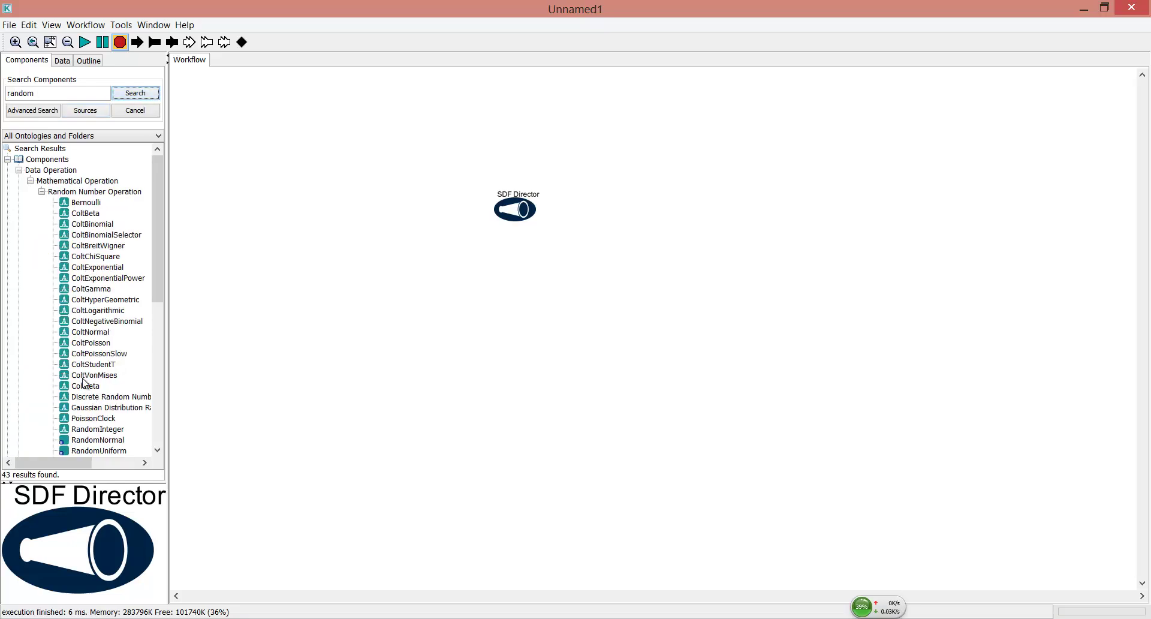
pyautogui.moveTo(84, 429); pyautogui.dragTo(514, 293)
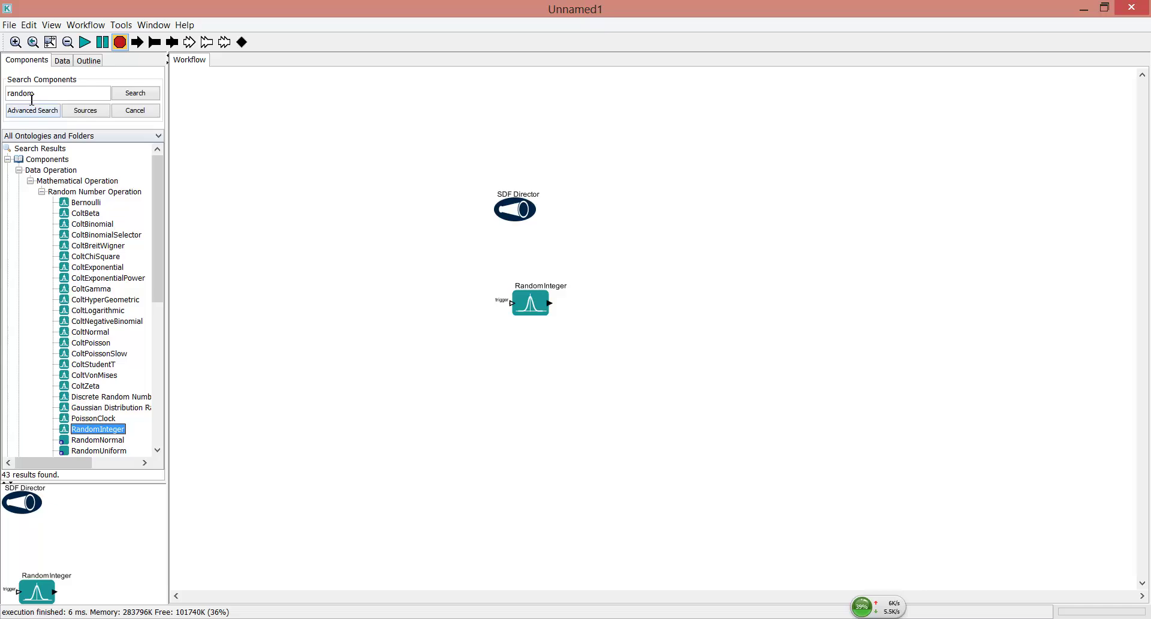
# Add a Display actor right of RandomInteger and run the workflow, showing 52831428.
pyautogui.doubleClick(12, 94)
pyautogui.write('display')
pyautogui.press('Return')
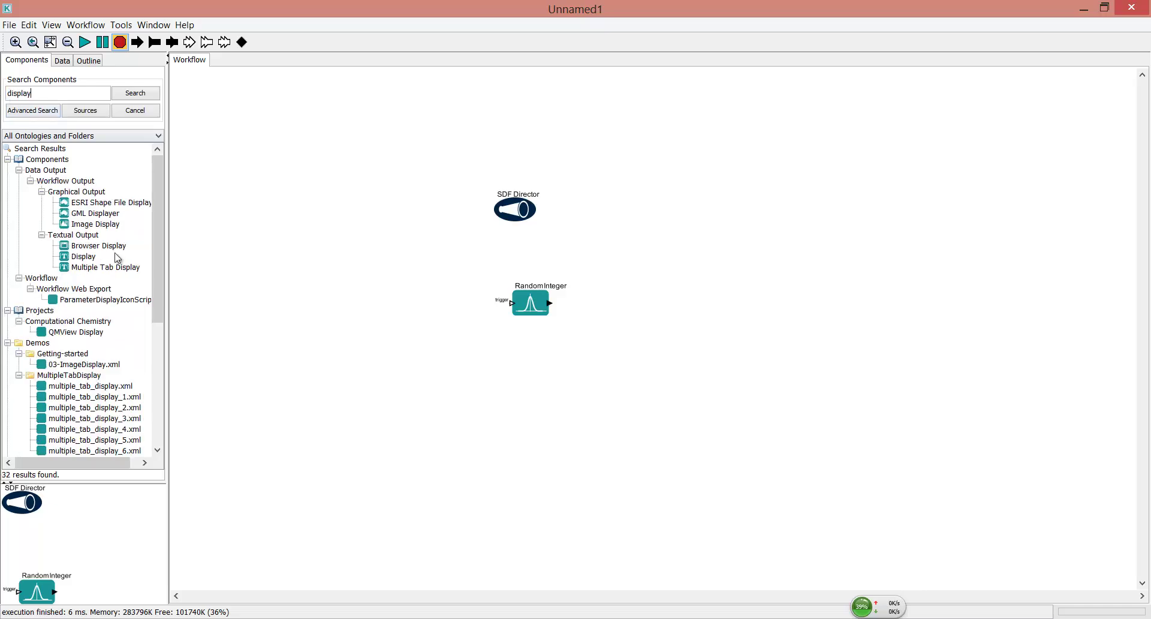
pyautogui.moveTo(78, 256); pyautogui.dragTo(626, 303)
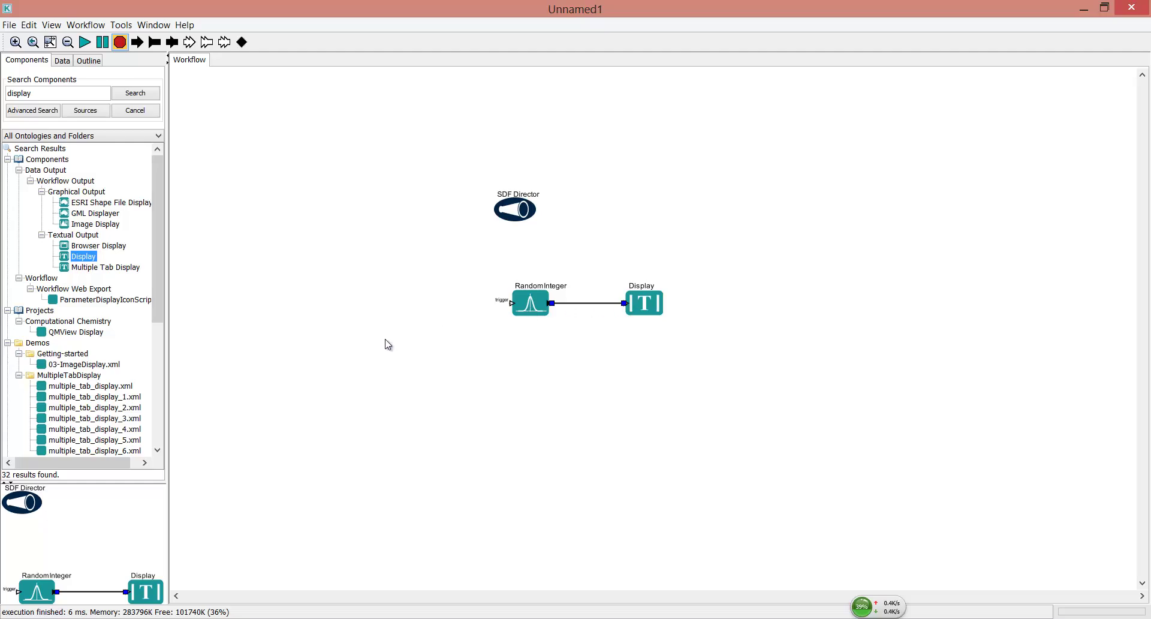
pyautogui.click(91, 51)
pyautogui.moveTo(567, 253); pyautogui.dragTo(843, 189)
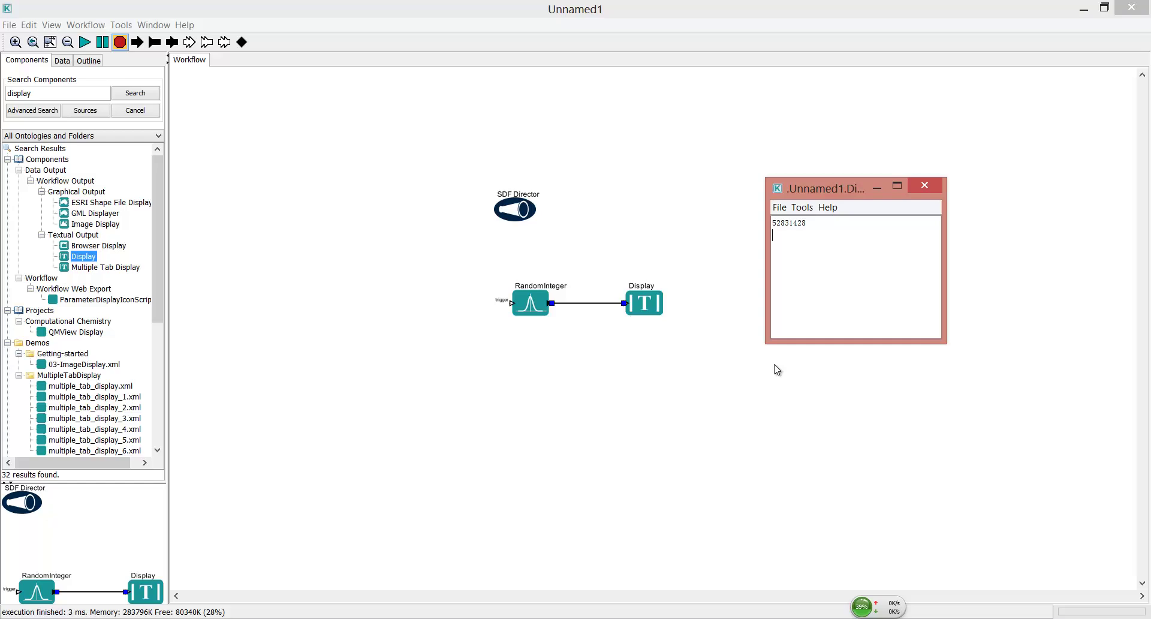
# Duplicate the RandomInteger–Display pair into three pairs stacked vertically.
pyautogui.click(573, 311)
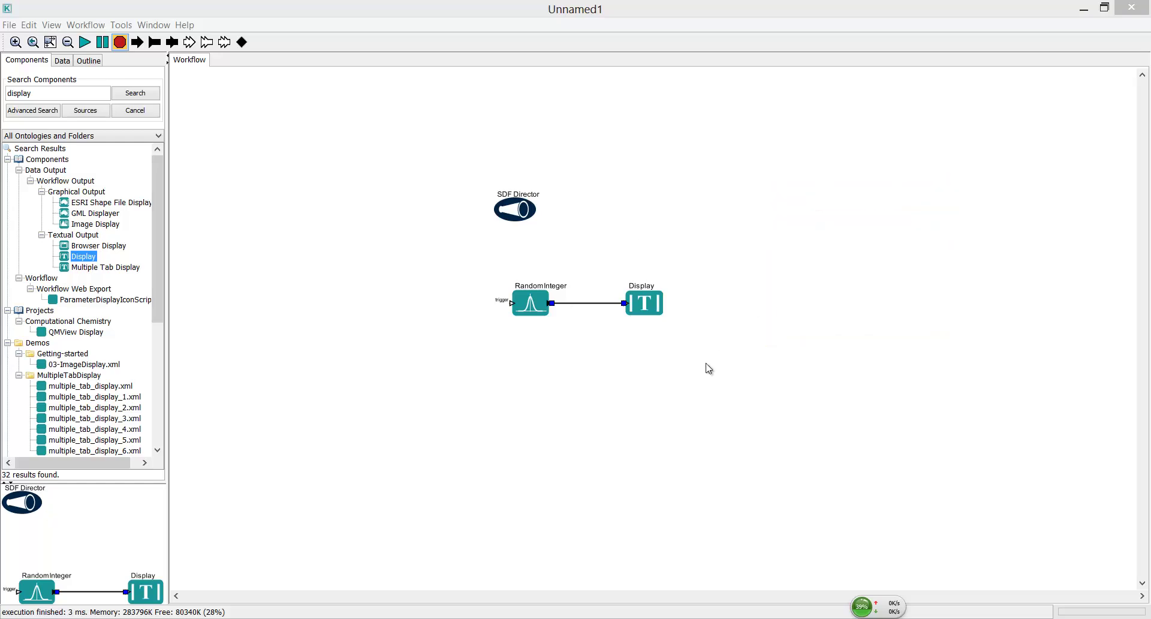
pyautogui.moveTo(446, 274); pyautogui.dragTo(514, 359)
pyautogui.hotkey('ctrl', 'c')
pyautogui.hotkey('ctrl', 'v')
pyautogui.hotkey('ctrl', 'v')
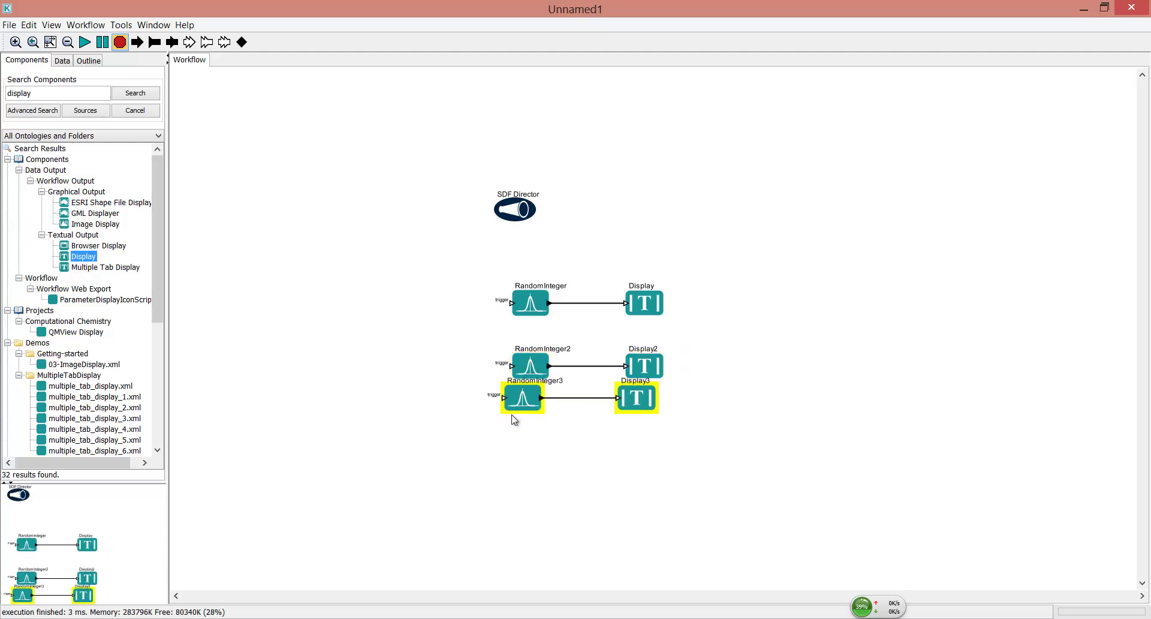
pyautogui.moveTo(527, 401); pyautogui.dragTo(537, 436)
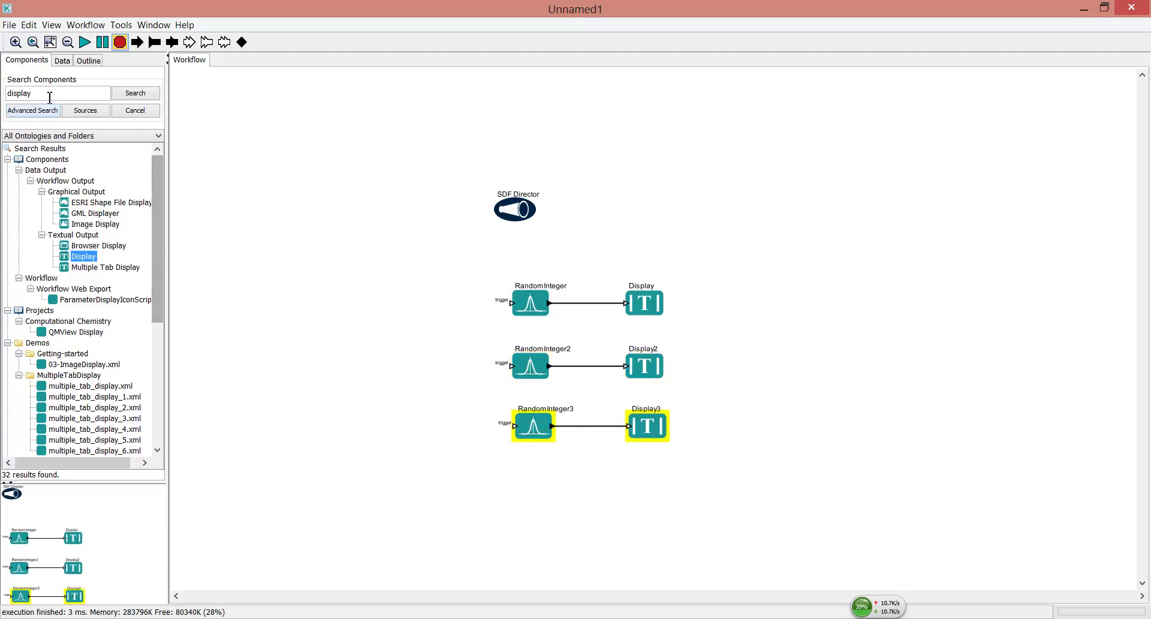
pyautogui.moveTo(49, 94); pyautogui.dragTo(2, 98)
pyautogui.write('sonstant')
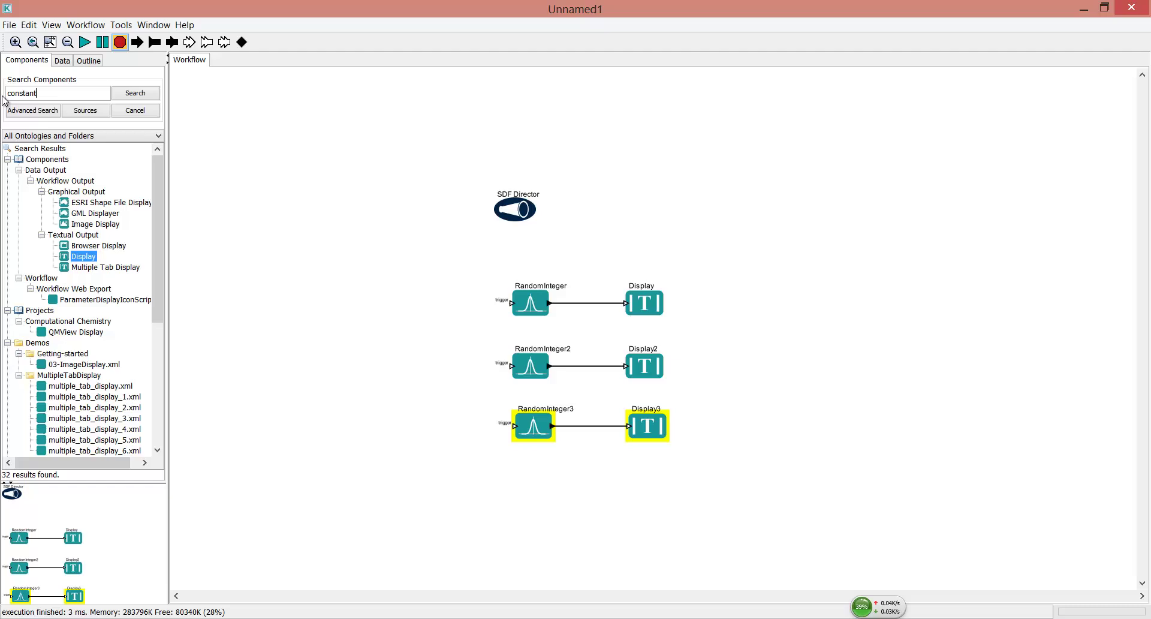
pyautogui.press('Return')
pyautogui.moveTo(84, 256); pyautogui.dragTo(410, 290)
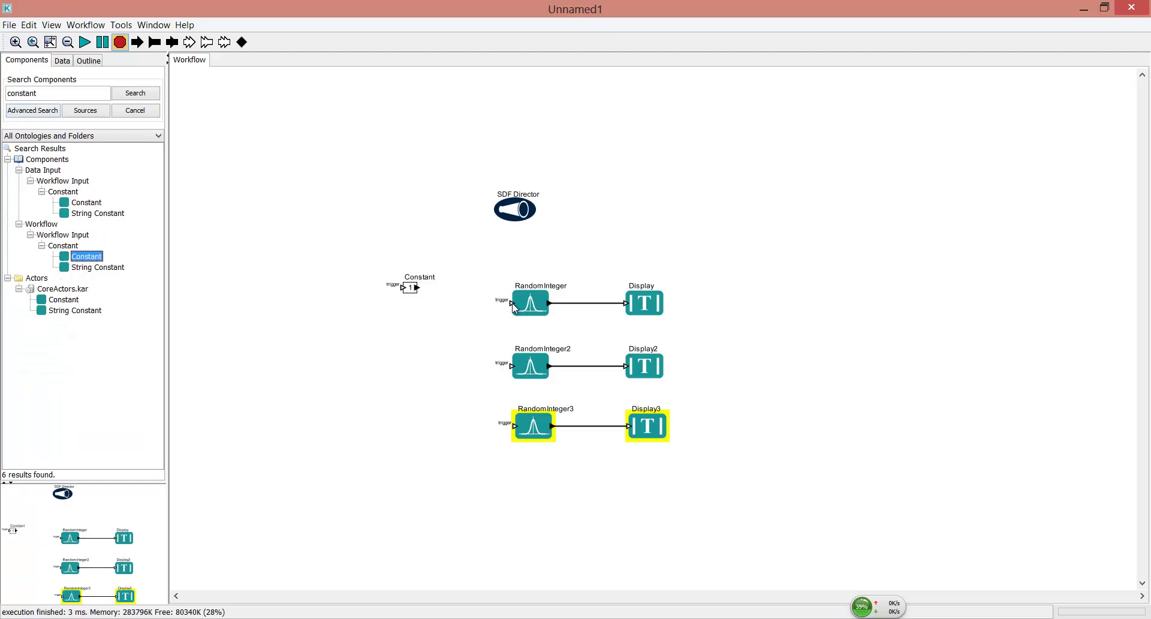
pyautogui.moveTo(513, 303); pyautogui.dragTo(419, 287)
pyautogui.moveTo(512, 366); pyautogui.dragTo(461, 292)
pyautogui.moveTo(514, 426); pyautogui.dragTo(459, 393)
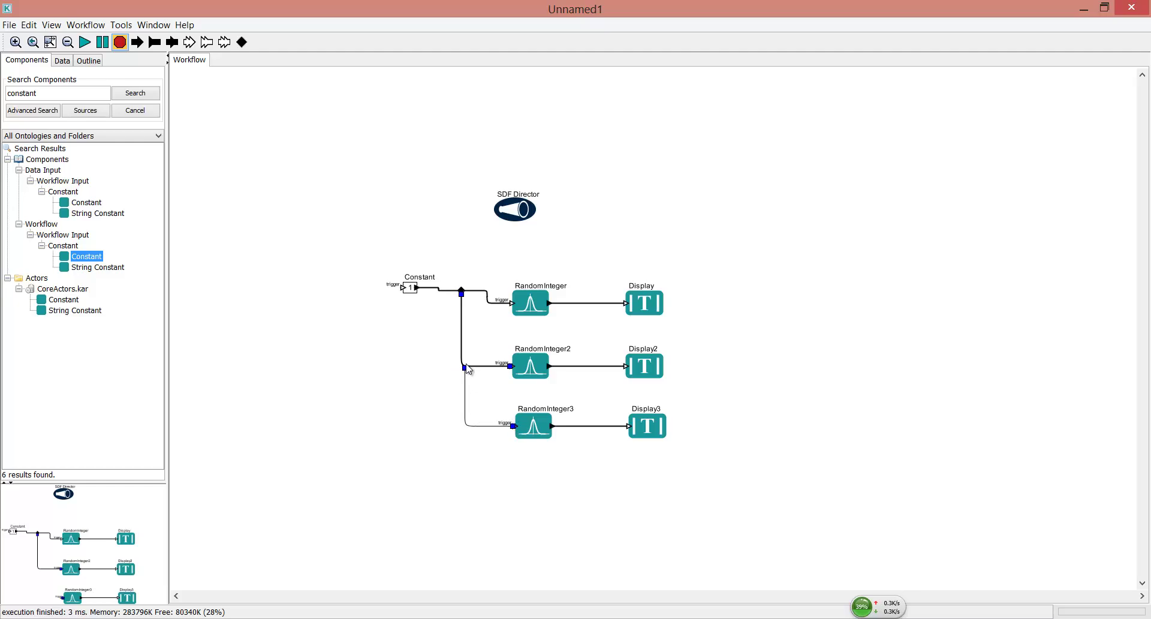
pyautogui.click(85, 42)
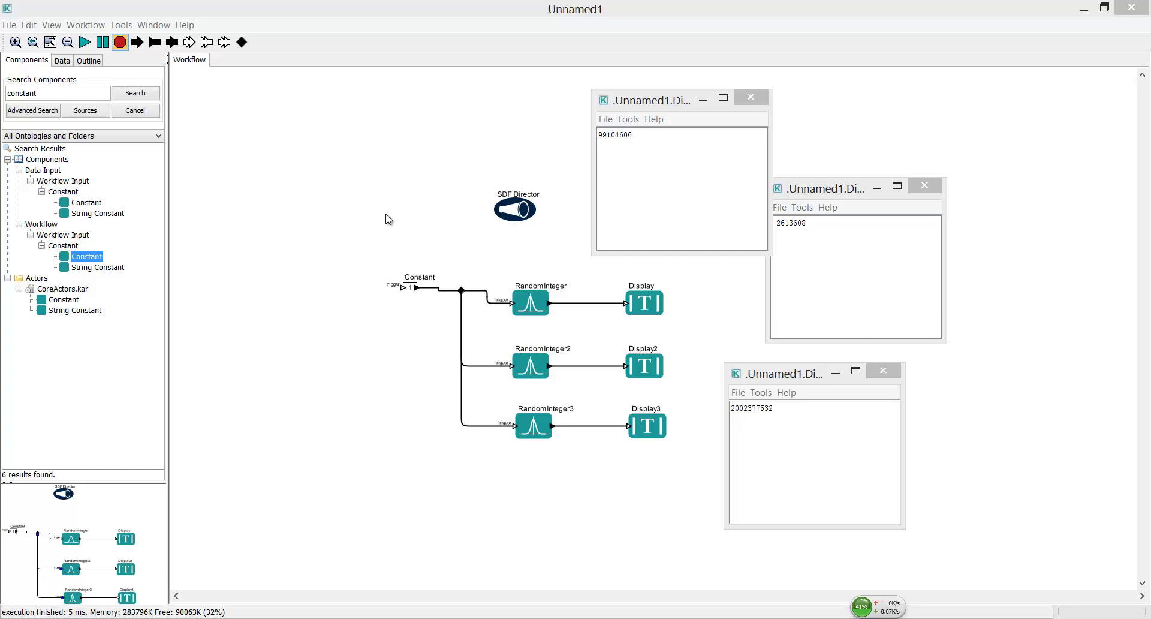
# Open the MAAMD-Local-Online.kar workflow.
pyautogui.hotkey('alt', 'f')
pyautogui.press('Down')
pyautogui.press('Return')
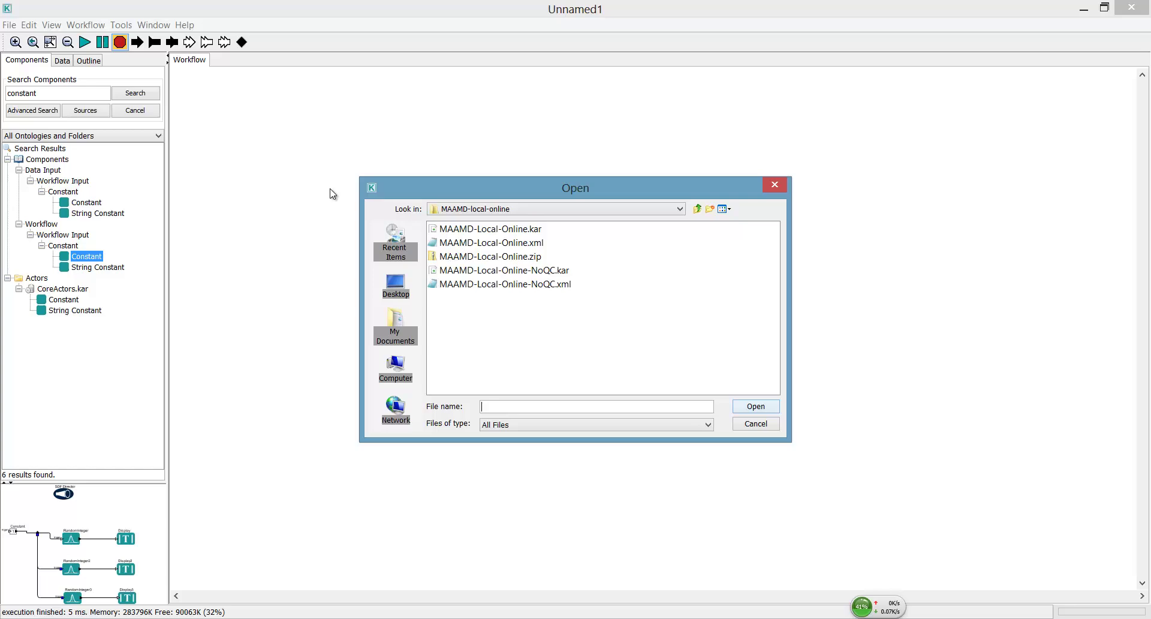
pyautogui.click(486, 231)
pyautogui.click(771, 407)
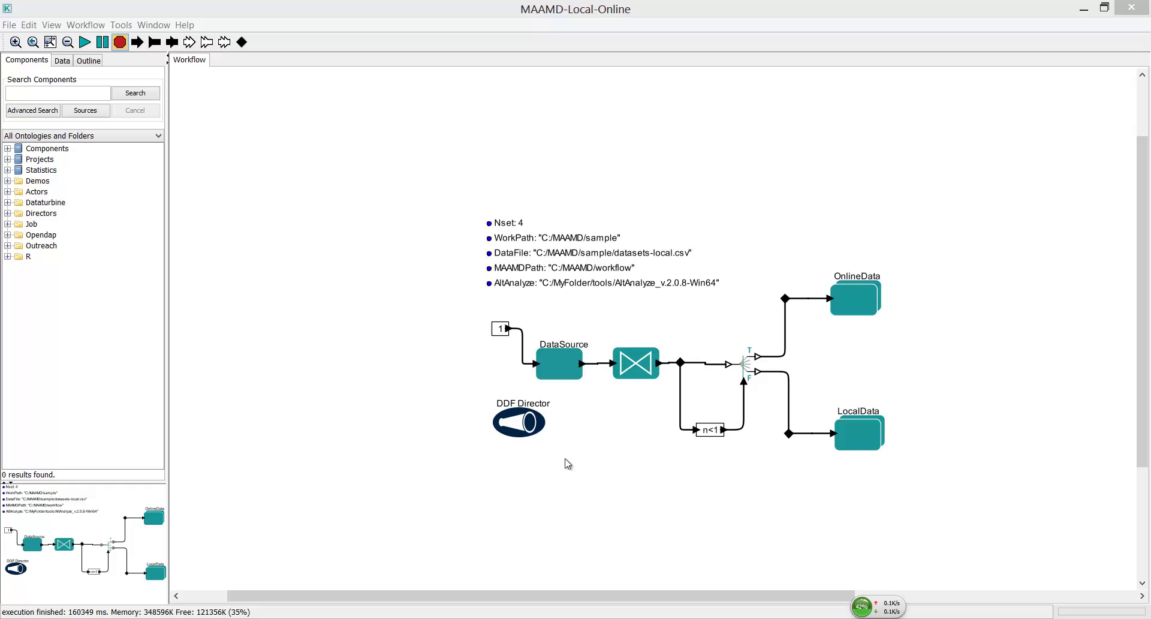
# Inspect the OnlineData and MultiComparison sub-workflows, then close both windows.
pyautogui.rightClick(844, 309)
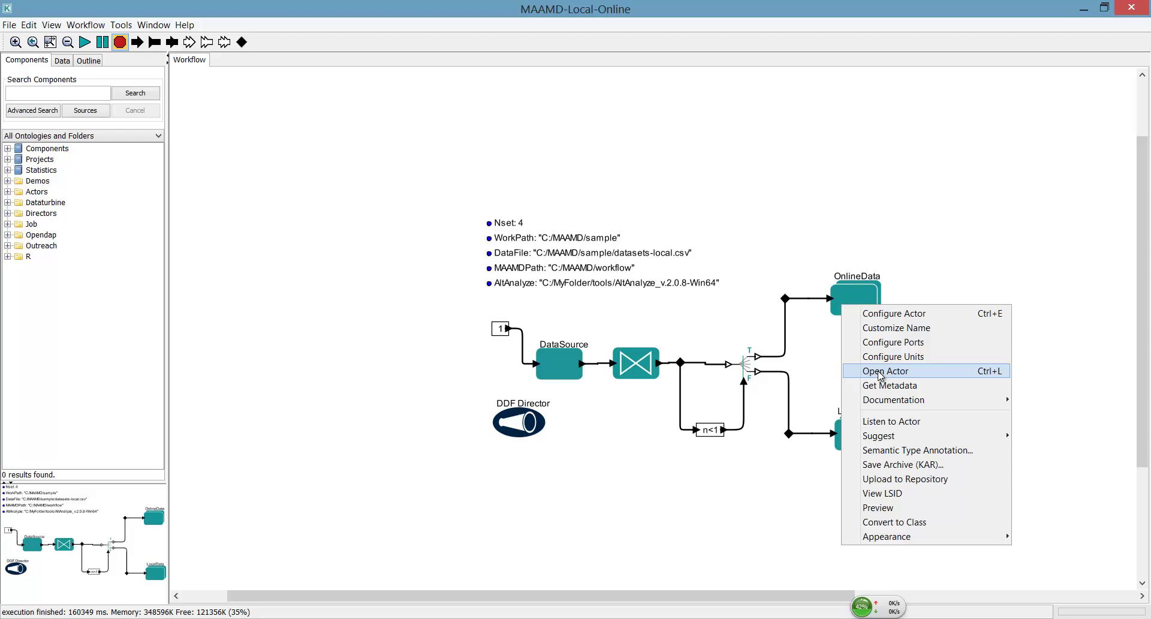
pyautogui.click(867, 373)
pyautogui.rightClick(669, 489)
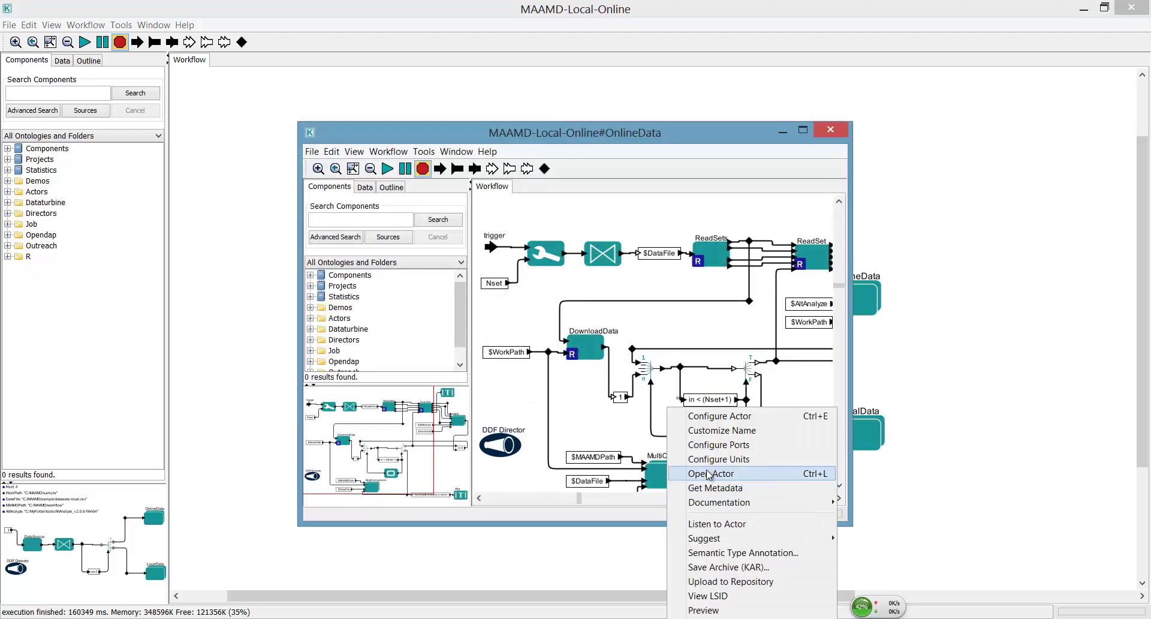
pyautogui.click(705, 473)
pyautogui.click(644, 118)
pyautogui.click(831, 130)
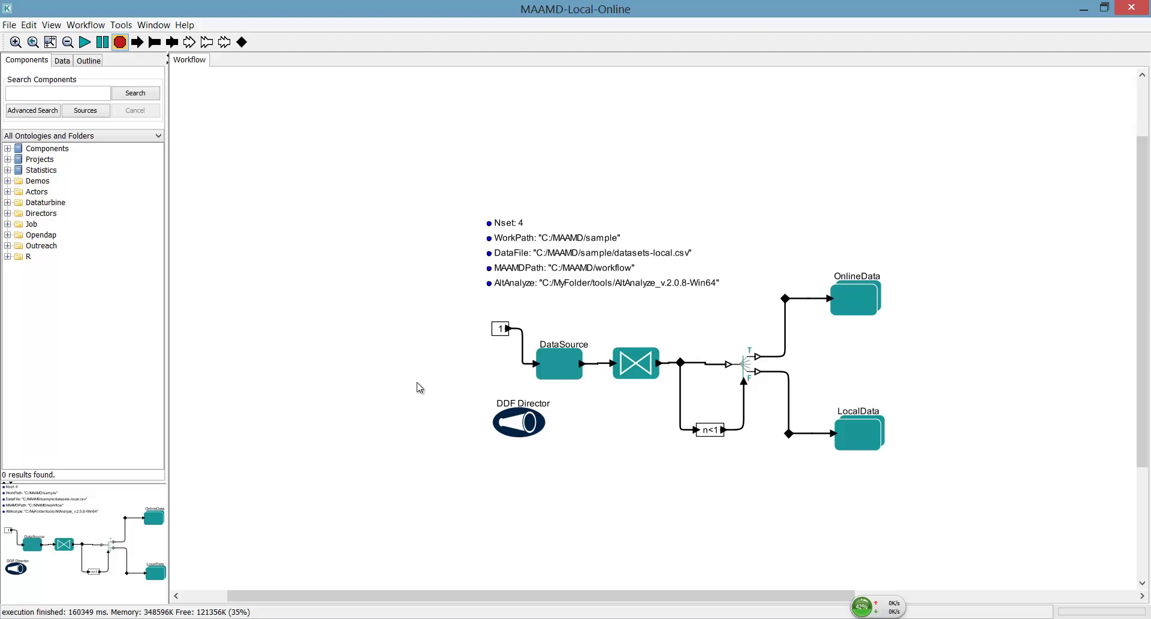
# Run the MAAMD workflow and answer Yes to do online data analysis.
pyautogui.click(84, 41)
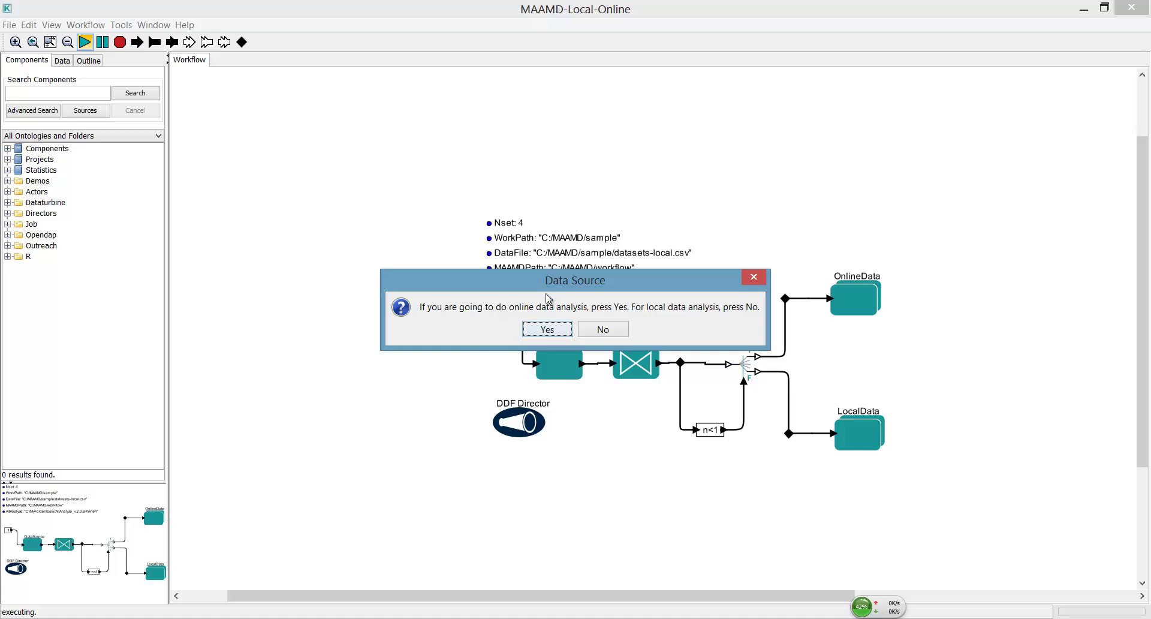
pyautogui.click(547, 329)
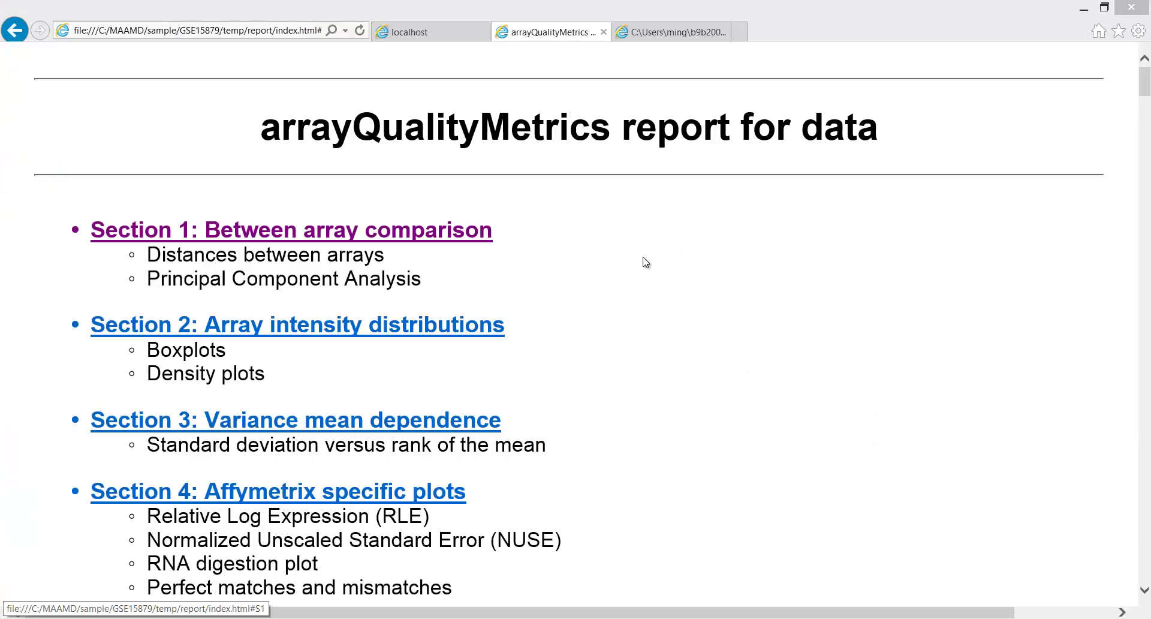
# Scroll the arrayQualityMetrics report down to the Figure 10 NUSE boxplot.
pyautogui.moveTo(1144, 87); pyautogui.dragTo(1145, 388)
# On the CEL file checklist page, tick hypo::norm as the only comparison group and submit.
pyautogui.click(669, 32)
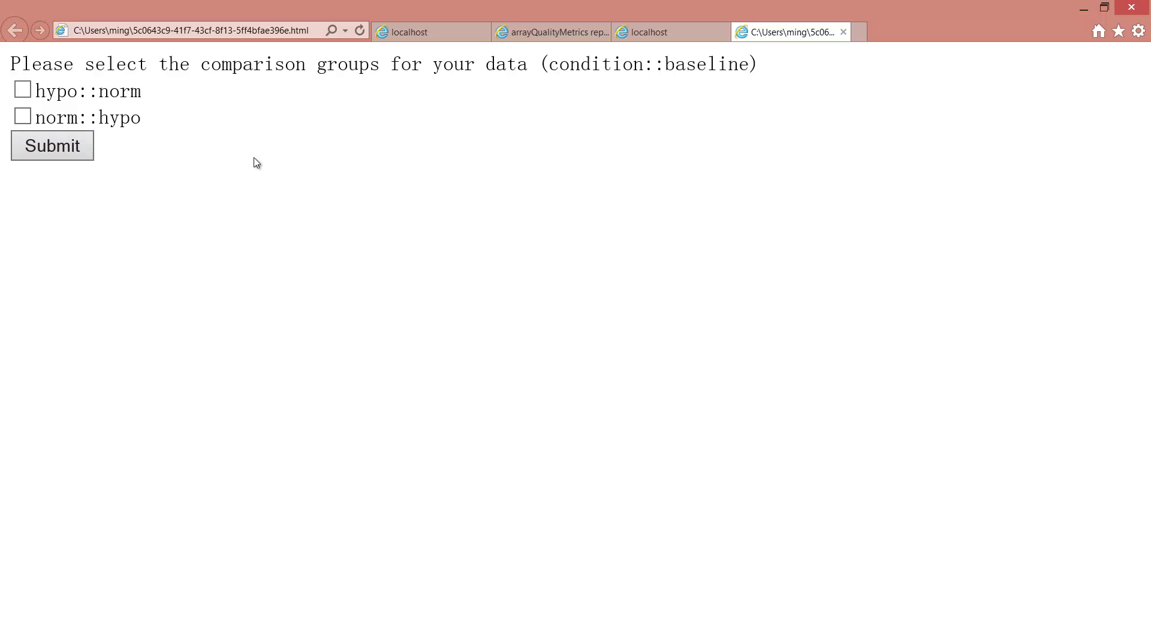
pyautogui.click(27, 90)
pyautogui.click(49, 148)
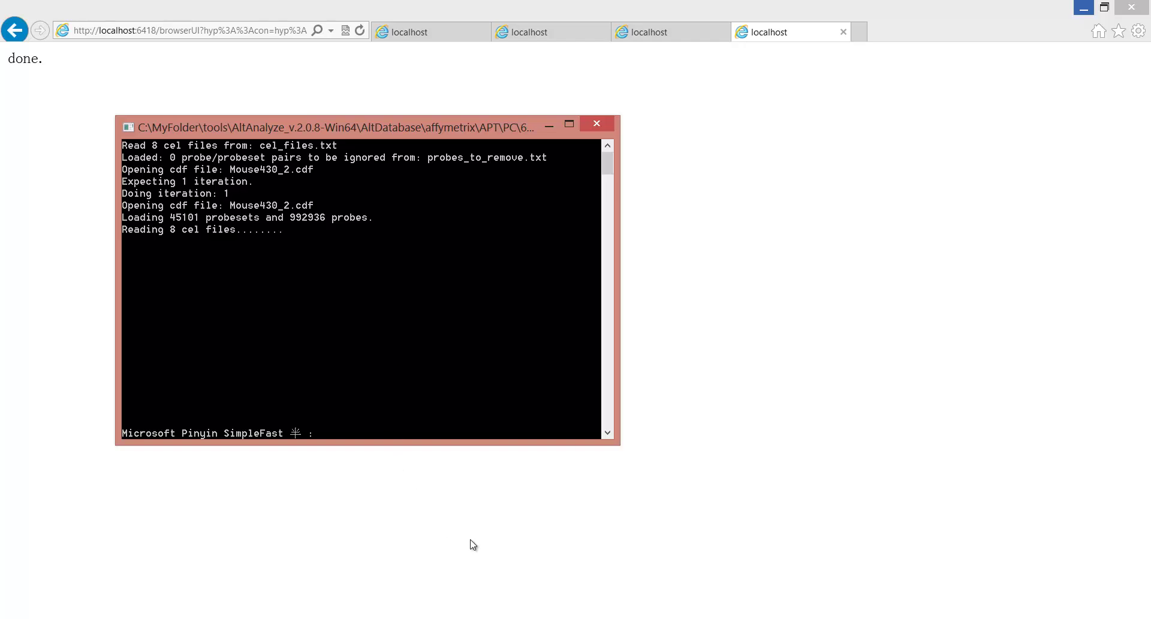
# Switch from the AltAnalyze console back to the executing Kepler workflow window.
pyautogui.hotkey('alt', 'Tab')
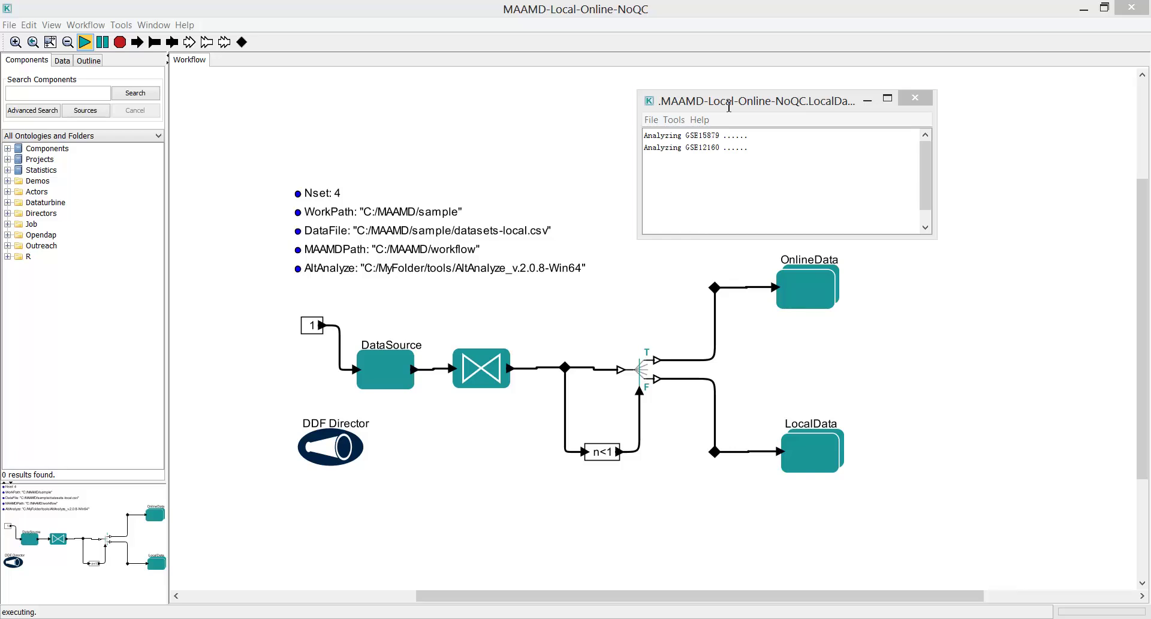
# Bring the LocalData log forward and watch GSE15879, GSE12160, GSE9400 and GSE14981 finish.
pyautogui.click(729, 106)
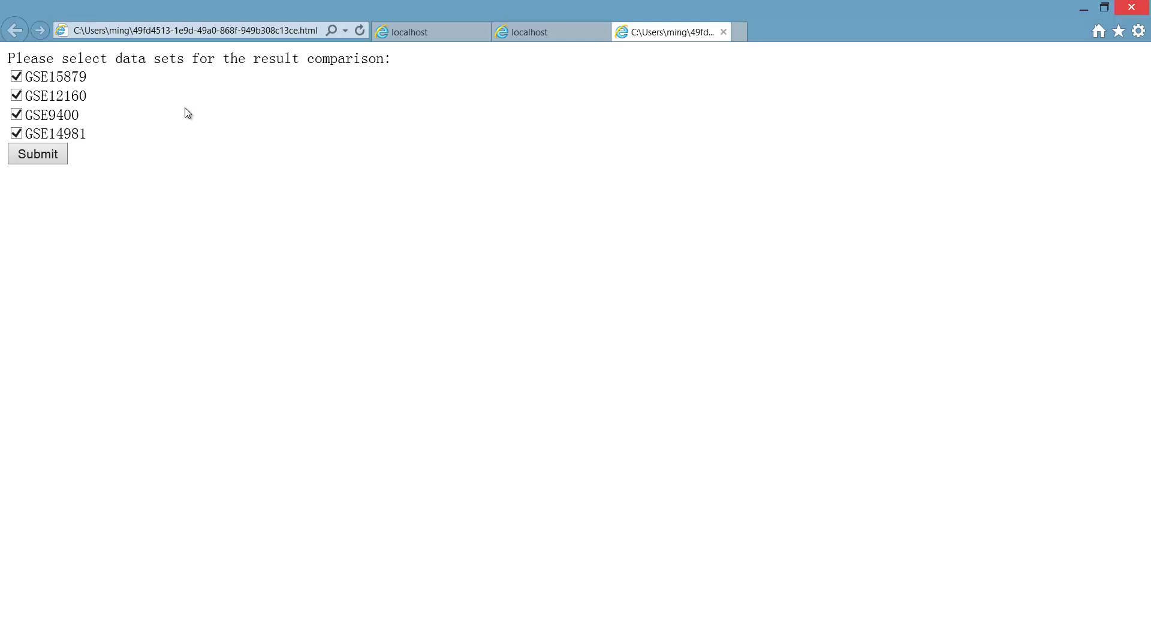
# Uncheck GSE12160 and GSE9400, then submit GSE15879 and GSE14981 for comparison.
pyautogui.click(16, 94)
pyautogui.click(17, 114)
pyautogui.click(35, 155)
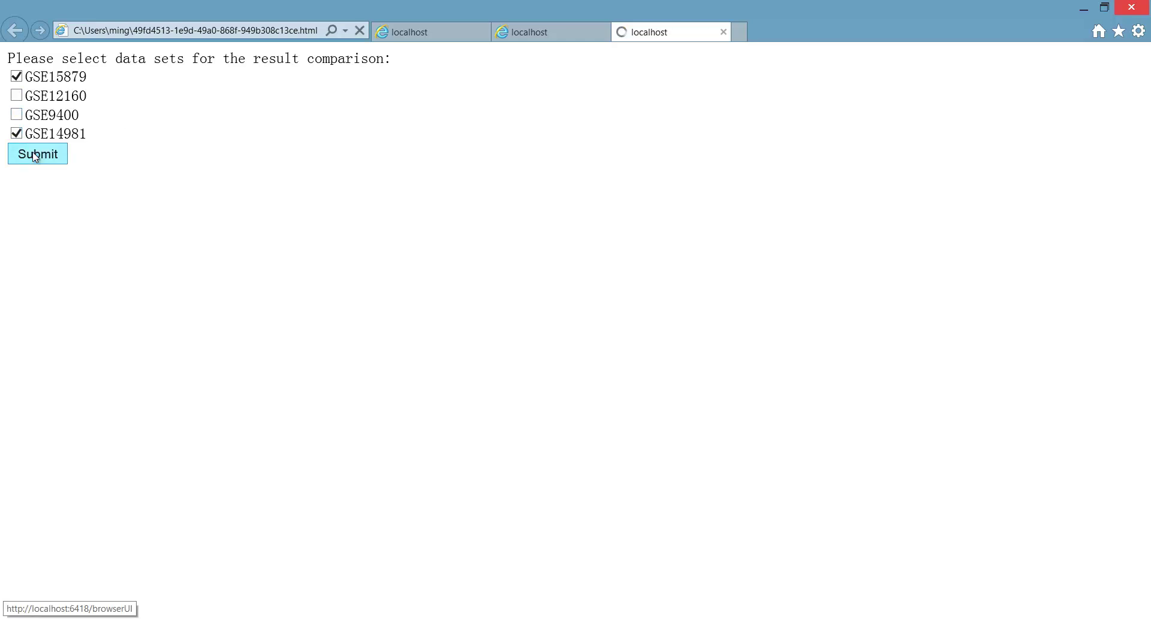
# Show Kepler's MultiComparison display reporting 10 homologenes found across all sets.
pyautogui.moveTo(486, 615)
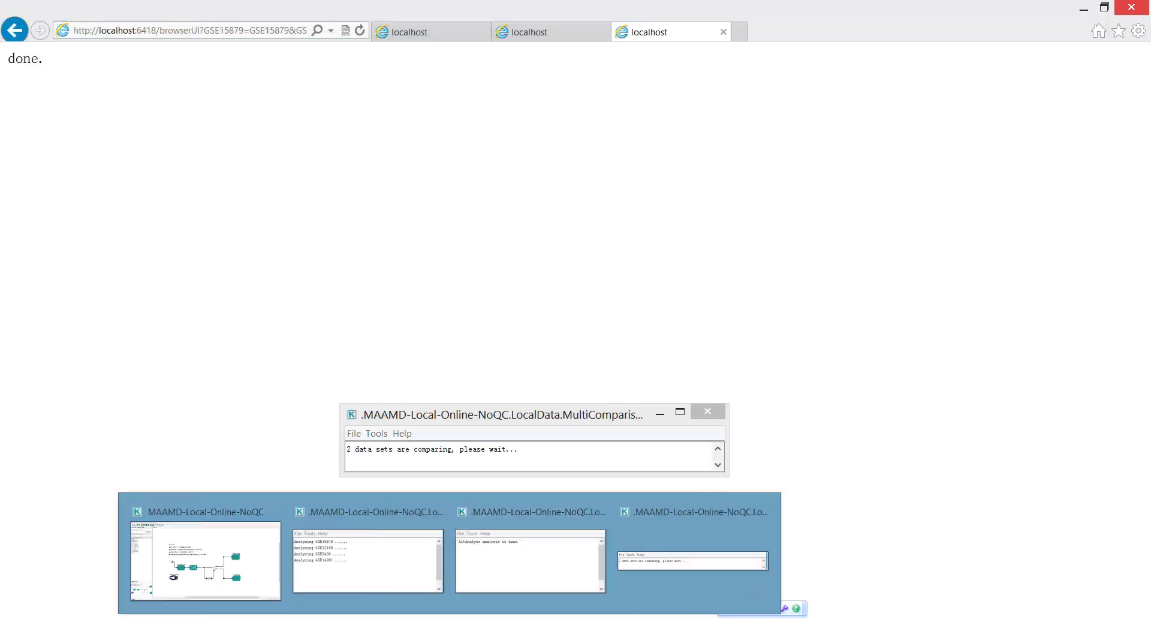
pyautogui.click(205, 560)
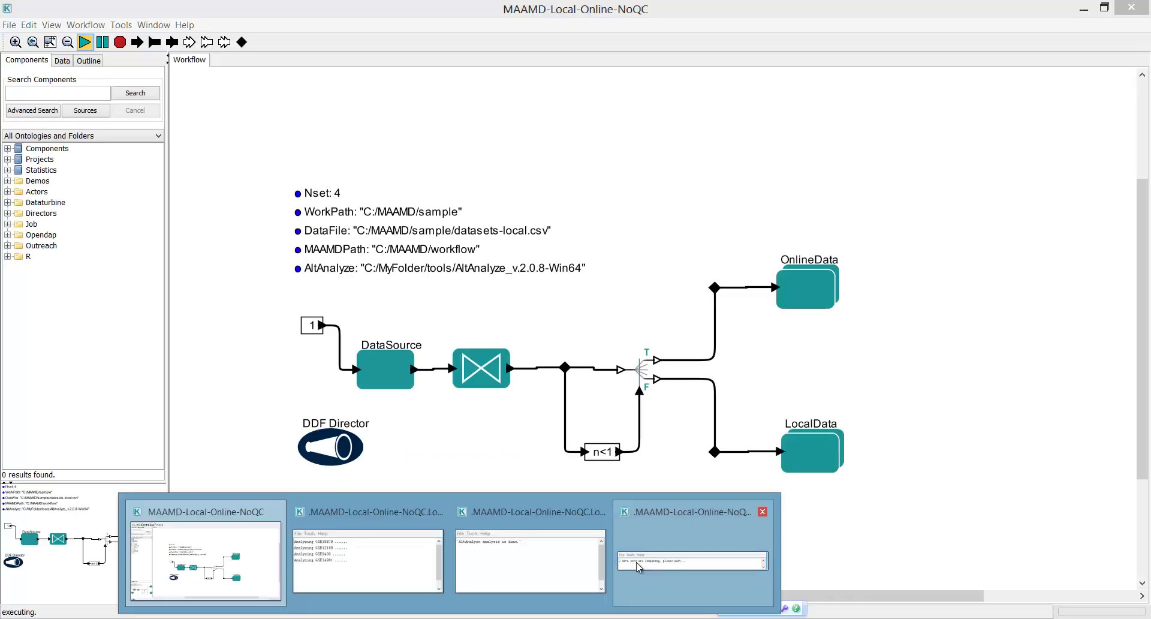
pyautogui.click(639, 567)
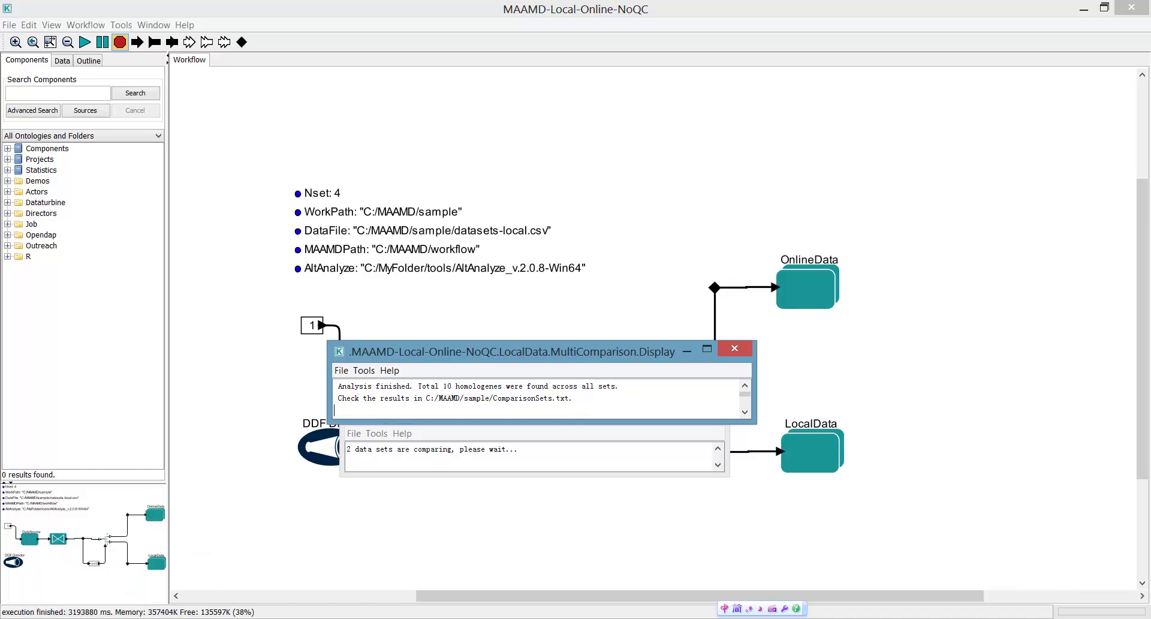
# Preview ComparisonSets.txt in the sample results folder, then open the GSE9400 folder with its eight CEL files.
pyautogui.click(48, 549)
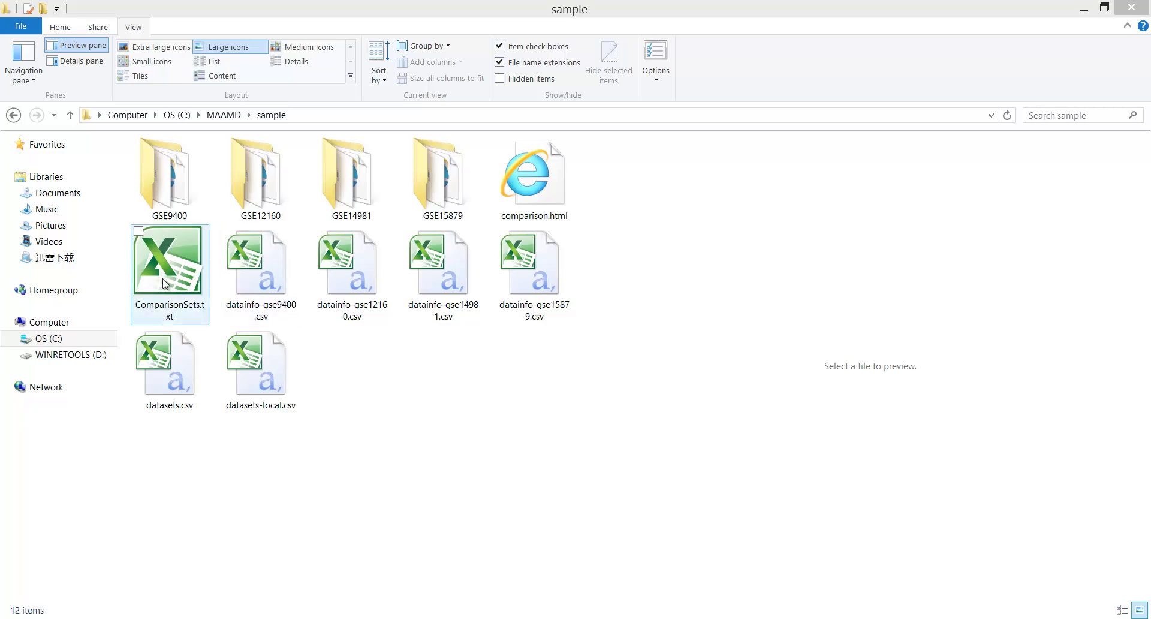
pyautogui.click(163, 256)
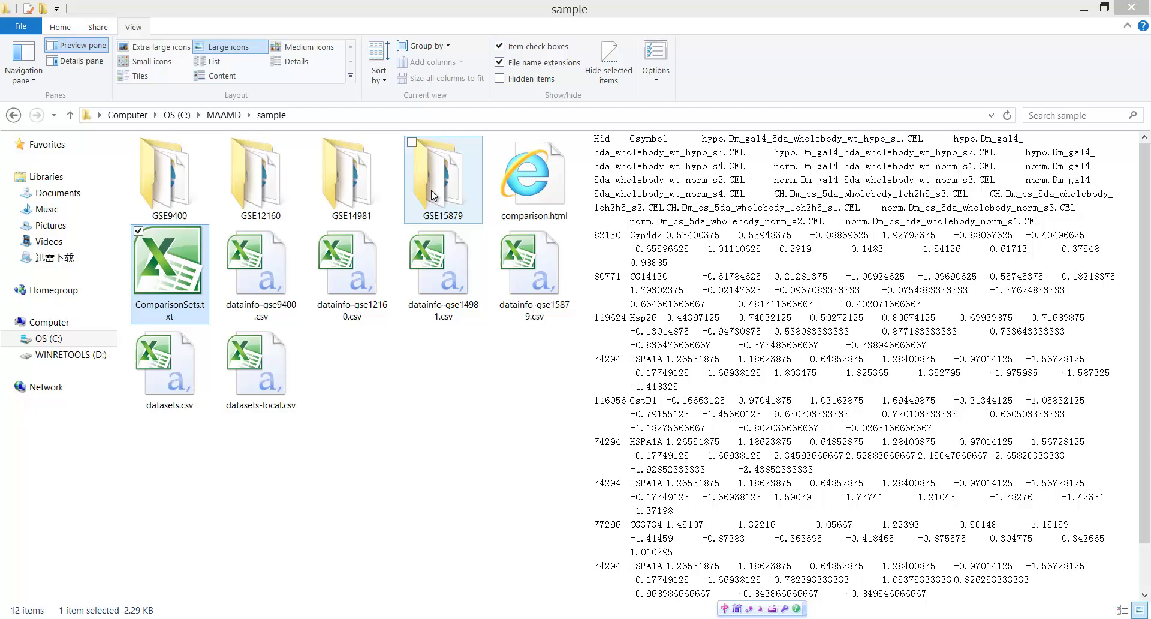
pyautogui.doubleClick(177, 174)
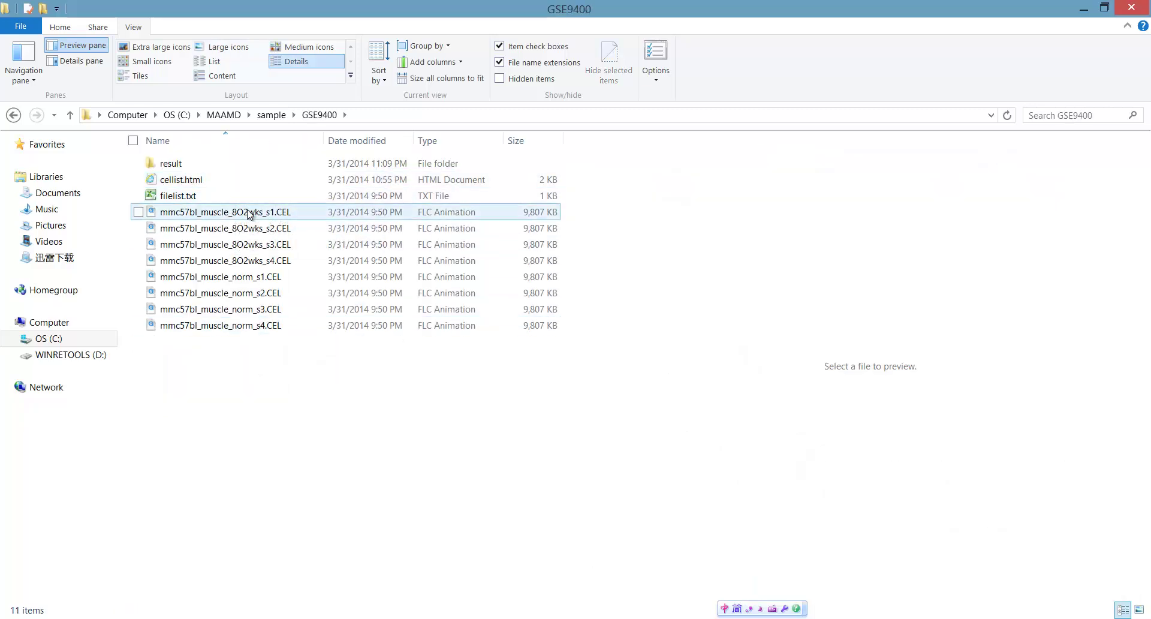
pyautogui.doubleClick(175, 164)
pyautogui.doubleClick(207, 179)
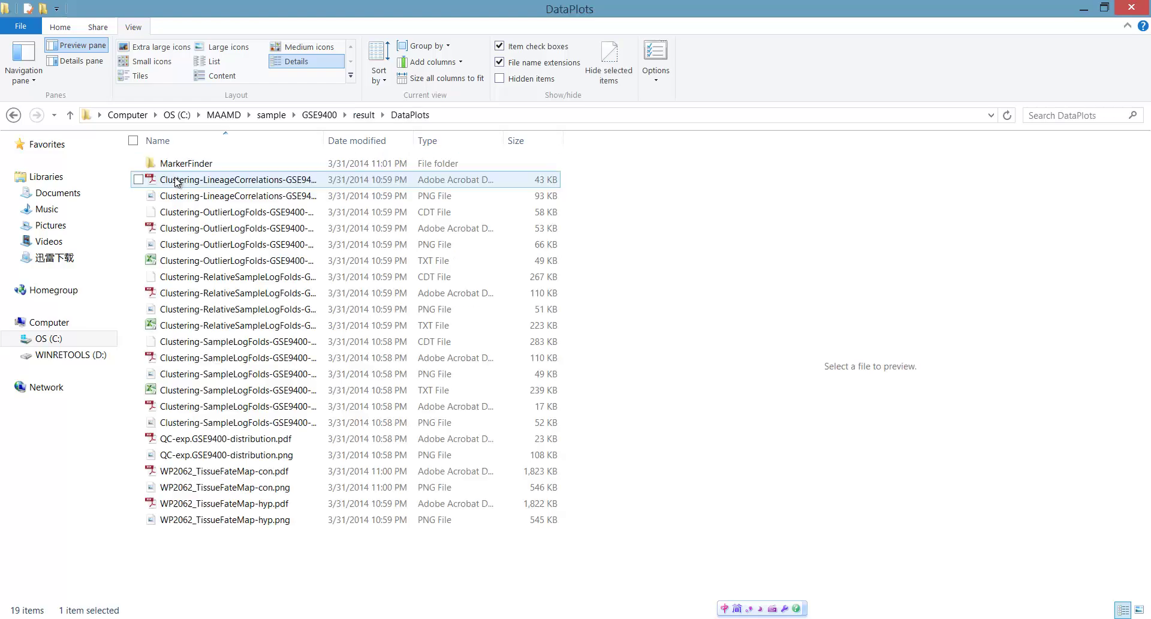
pyautogui.click(211, 180)
pyautogui.click(240, 357)
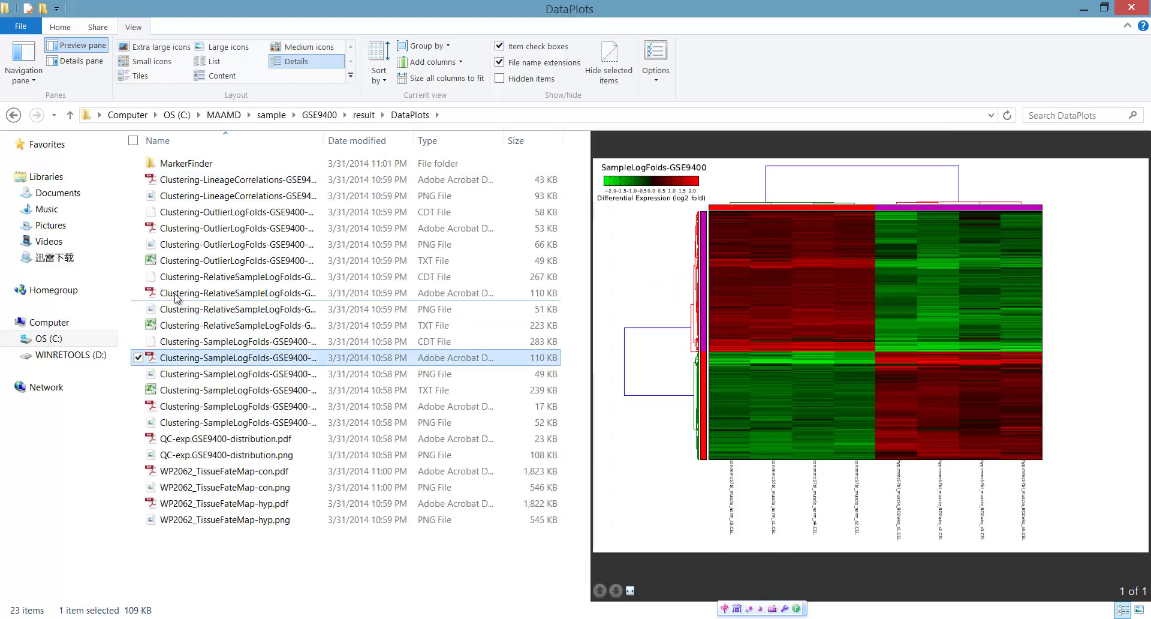
pyautogui.click(70, 120)
pyautogui.doubleClick(174, 230)
pyautogui.doubleClick(171, 180)
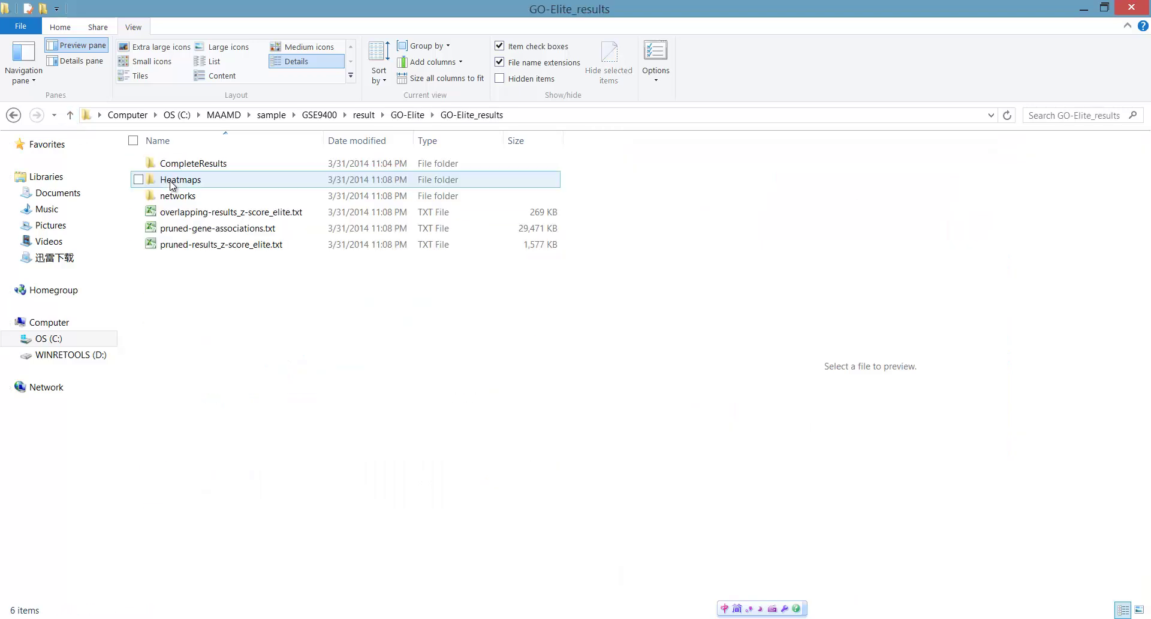
pyautogui.doubleClick(177, 195)
pyautogui.click(180, 196)
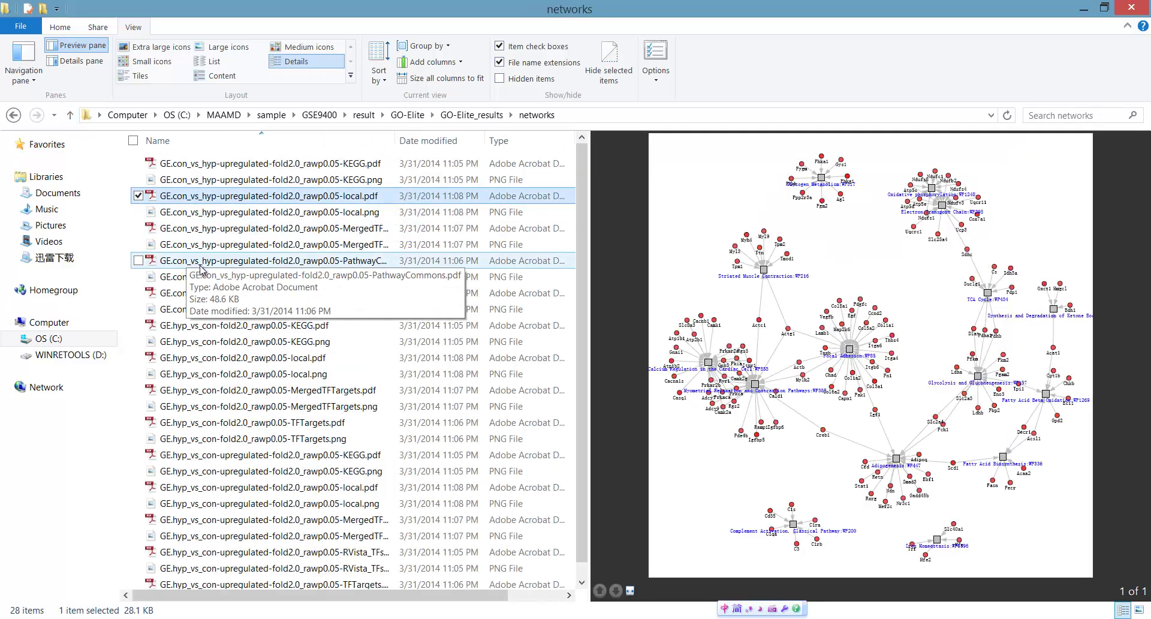
pyautogui.click(201, 267)
pyautogui.click(334, 310)
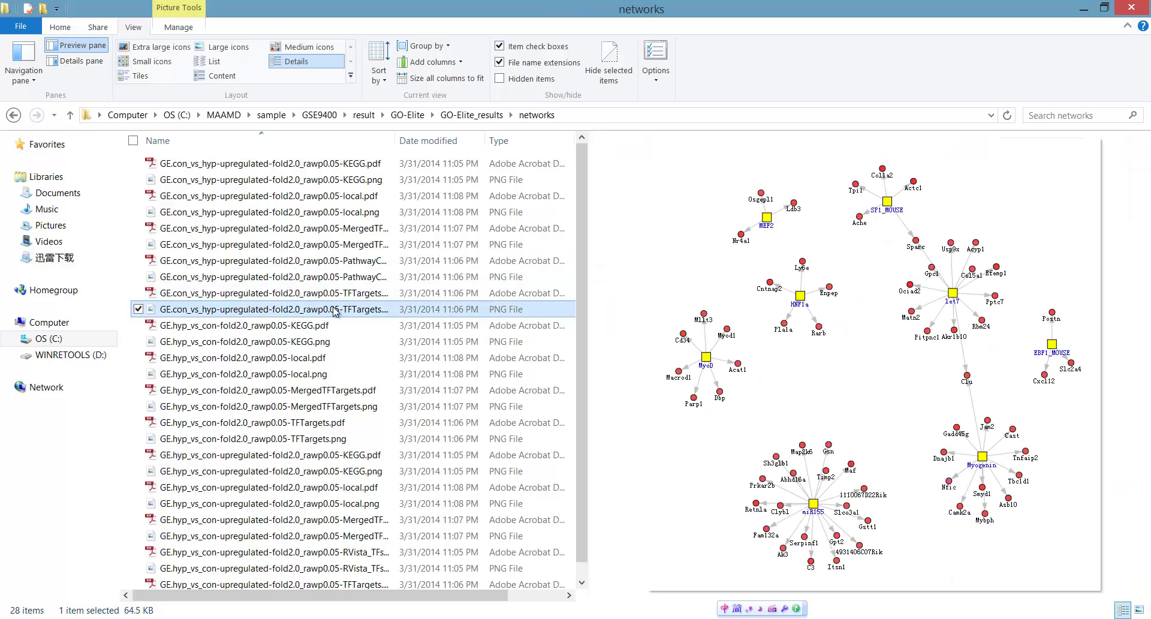
pyautogui.click(444, 341)
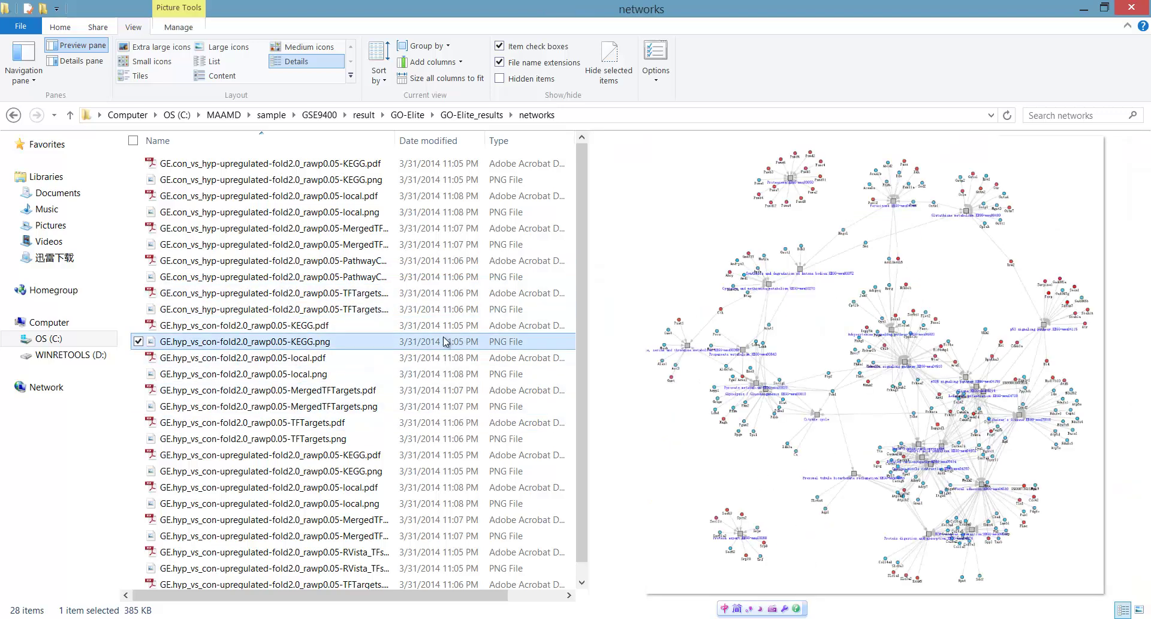
pyautogui.scroll(-1, 445, 341)
pyautogui.click(358, 533)
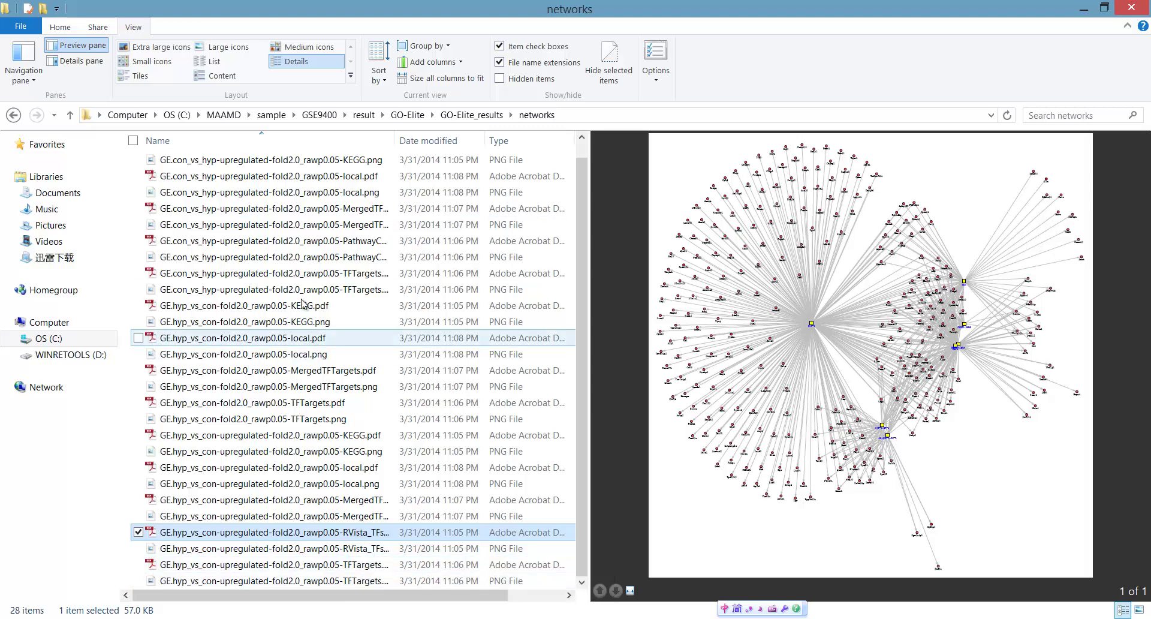
pyautogui.click(70, 115)
pyautogui.doubleClick(199, 182)
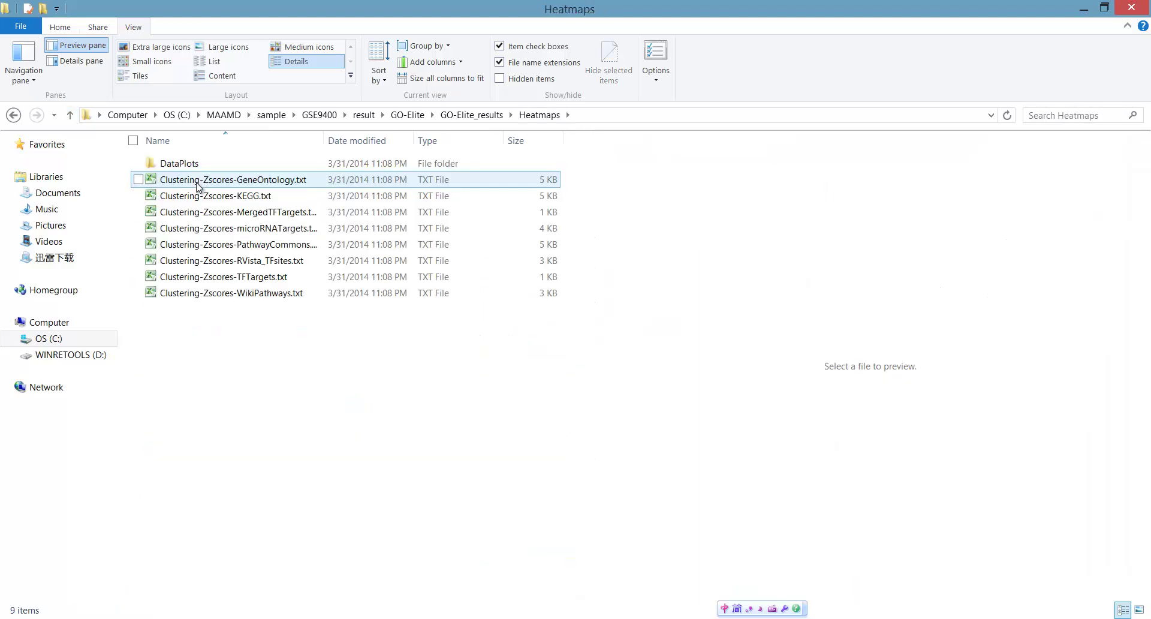
pyautogui.doubleClick(180, 164)
pyautogui.click(192, 196)
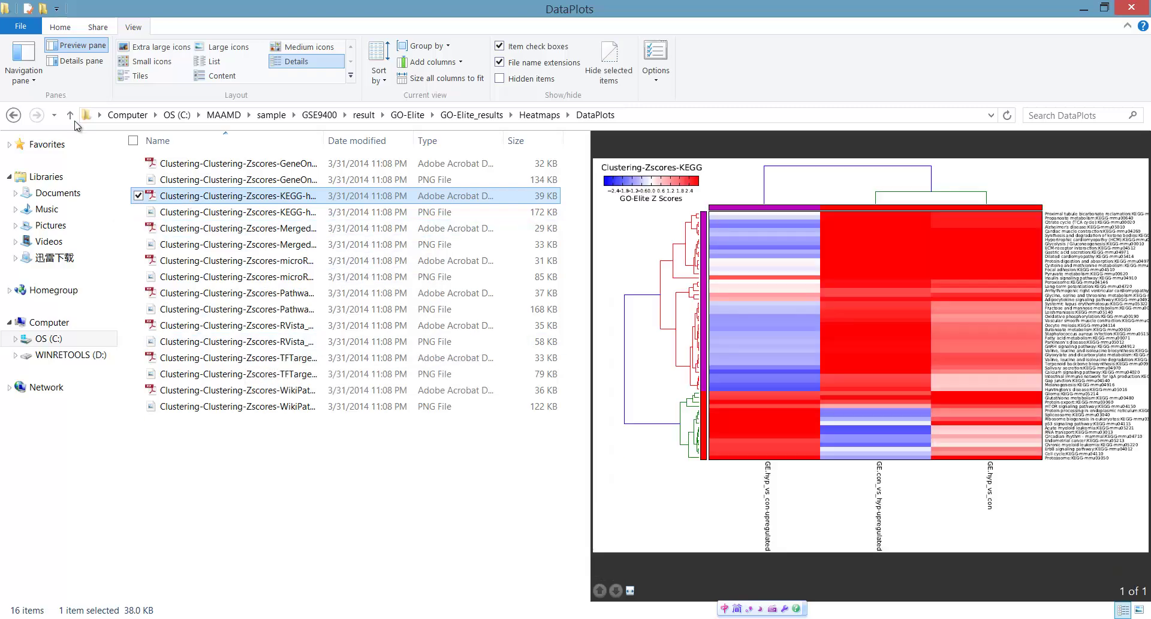
pyautogui.click(70, 114)
pyautogui.click(69, 114)
pyautogui.click(70, 114)
pyautogui.click(70, 114)
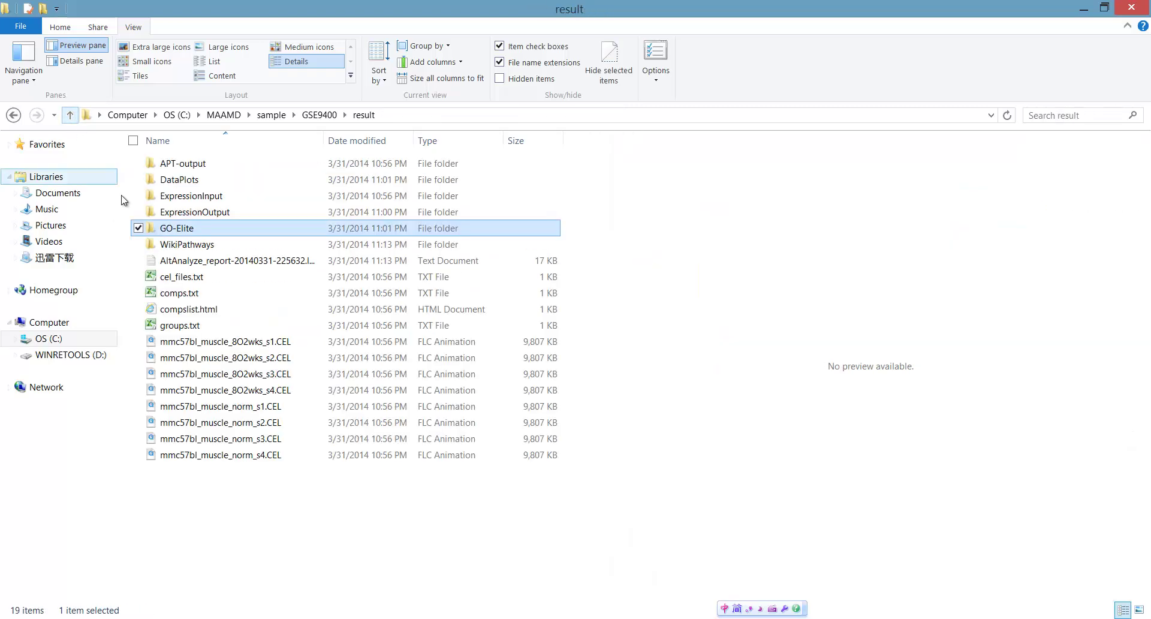
pyautogui.doubleClick(202, 213)
pyautogui.click(206, 214)
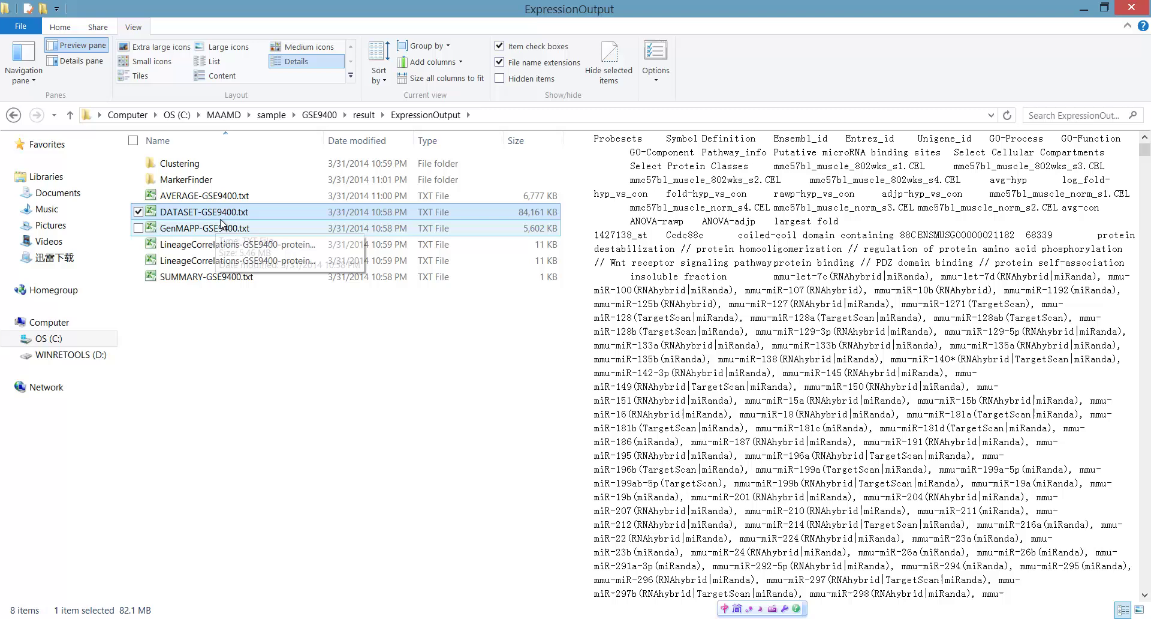
pyautogui.click(70, 114)
pyautogui.click(71, 114)
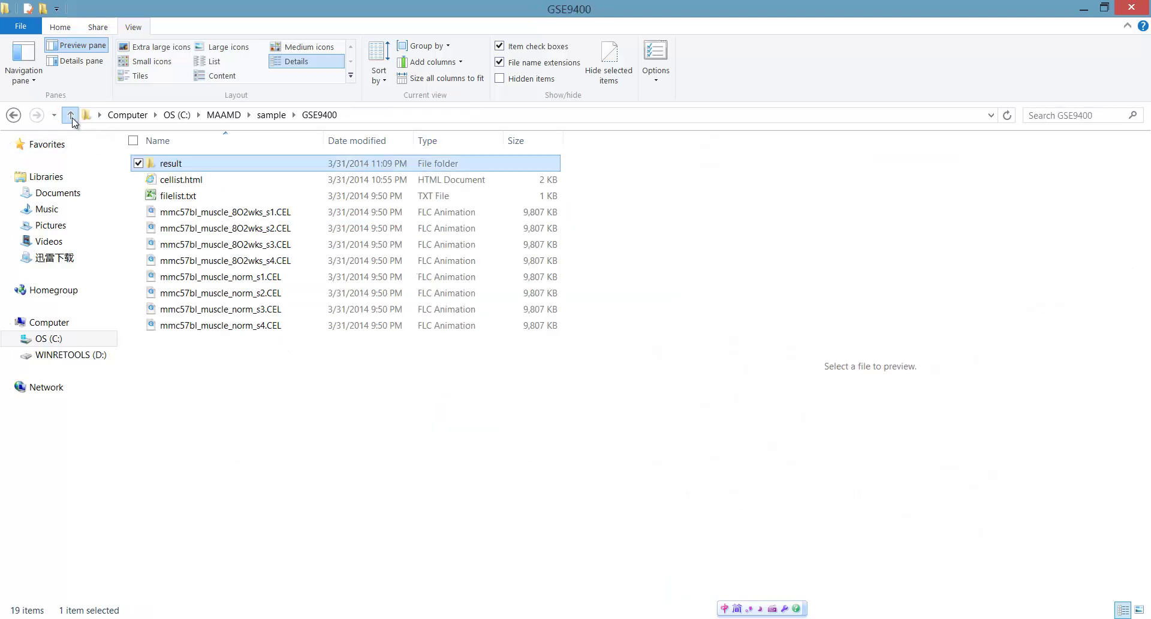
pyautogui.click(70, 115)
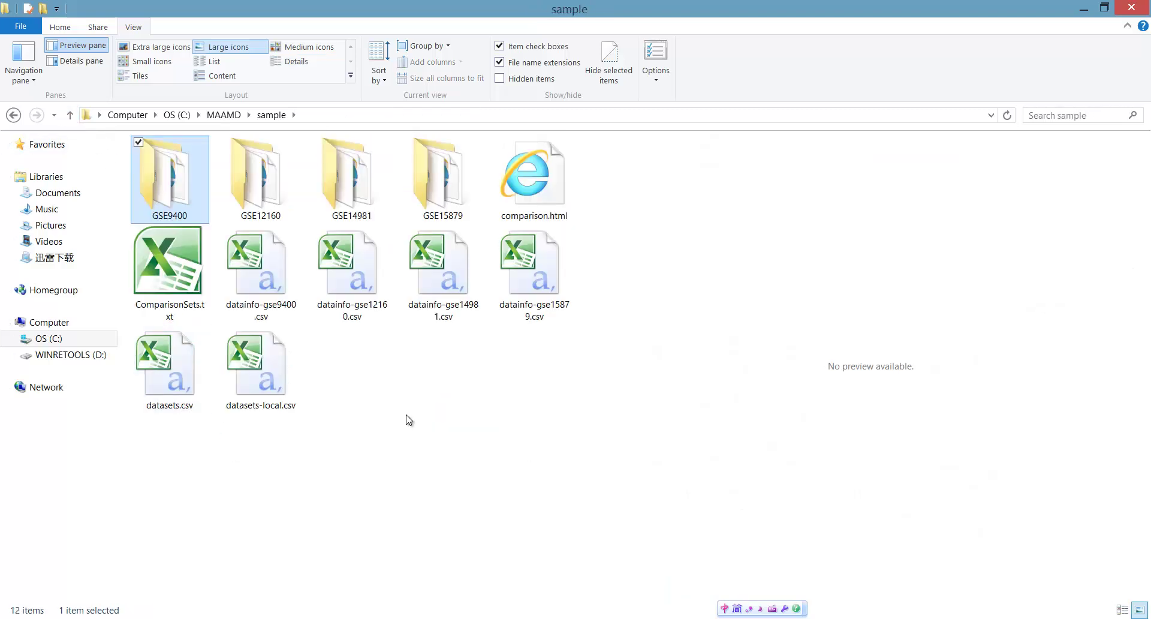